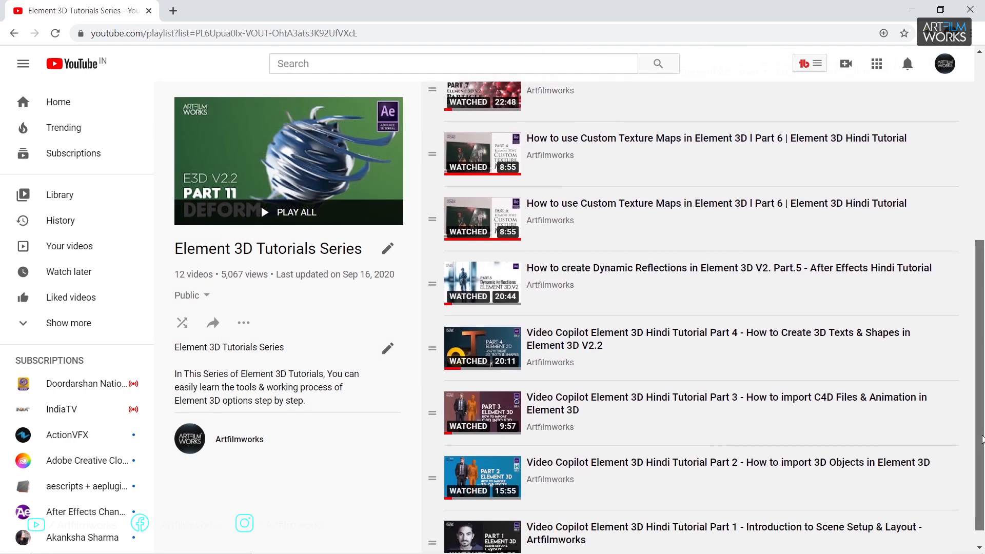
left_click_drag(981, 434, 981, 264)
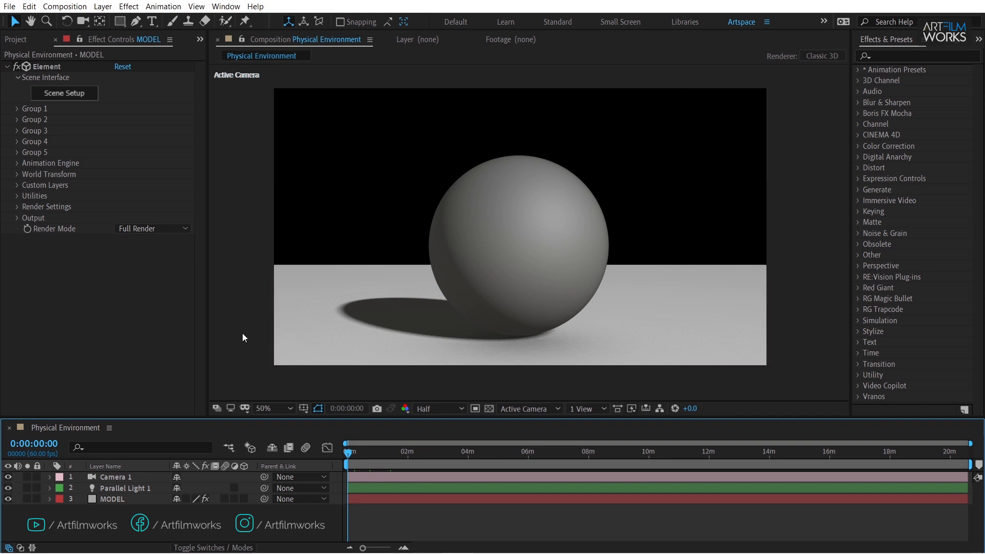
Select the MODEL layer and expand the Element effect's Render Settings group
left_click(119, 500)
left_click(17, 207)
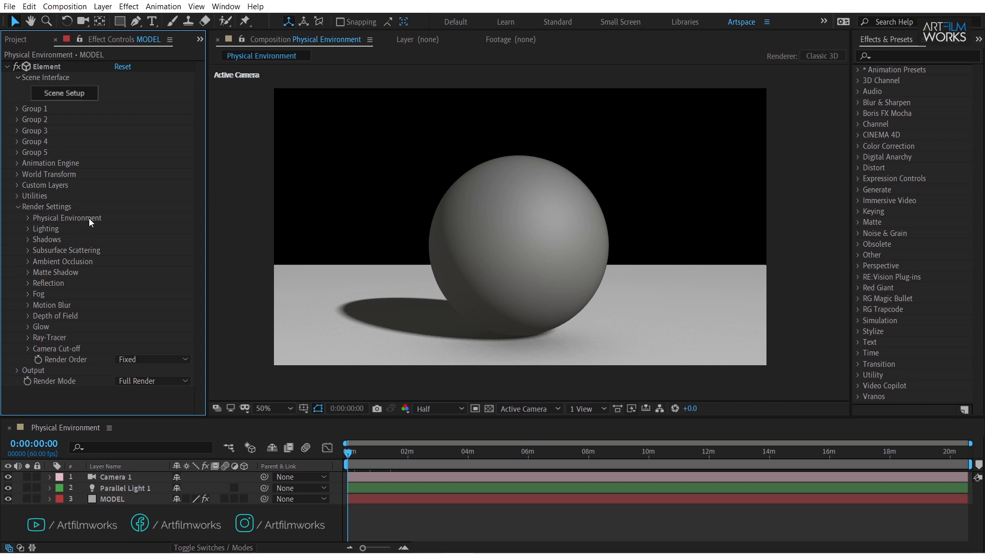
Open Element's Scene Setup, examine the plane and sphere models from several angles, and return to the composition
left_click(67, 94)
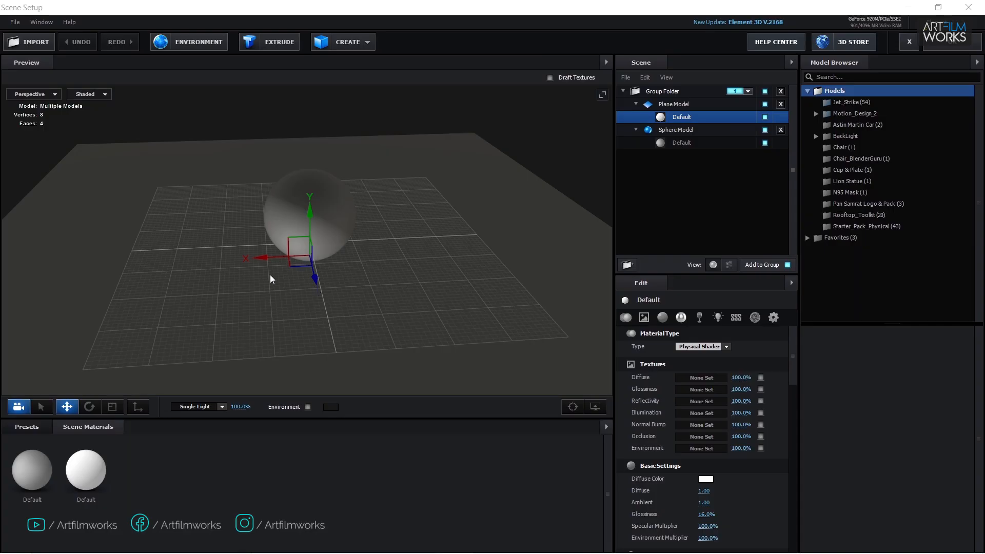
left_click_drag(269, 275, 464, 285)
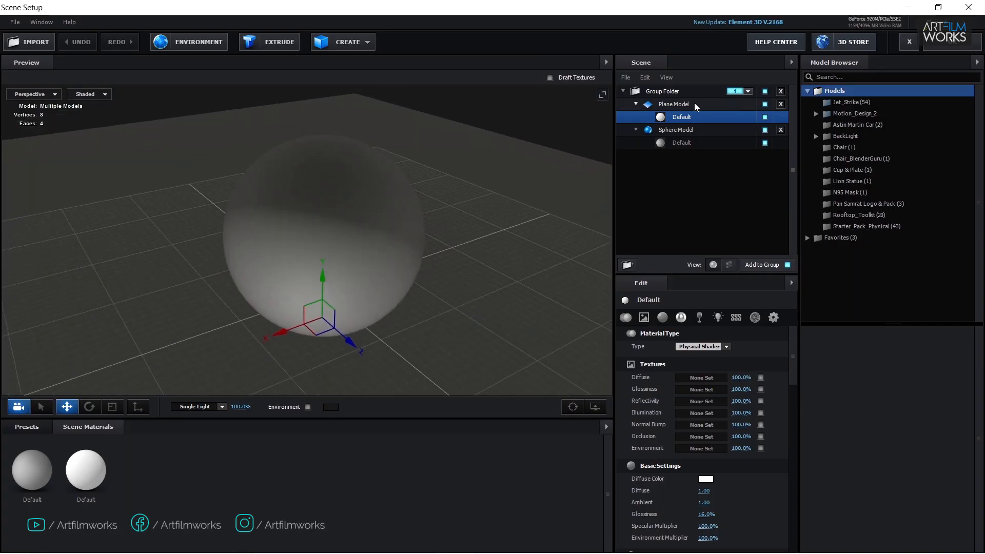
left_click(680, 104)
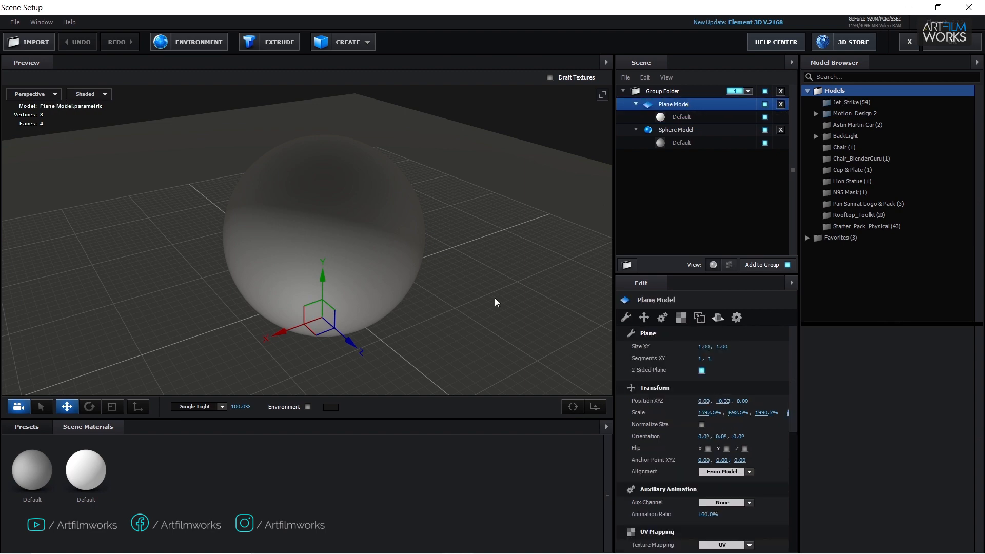
left_click_drag(495, 297, 360, 280)
left_click(682, 129)
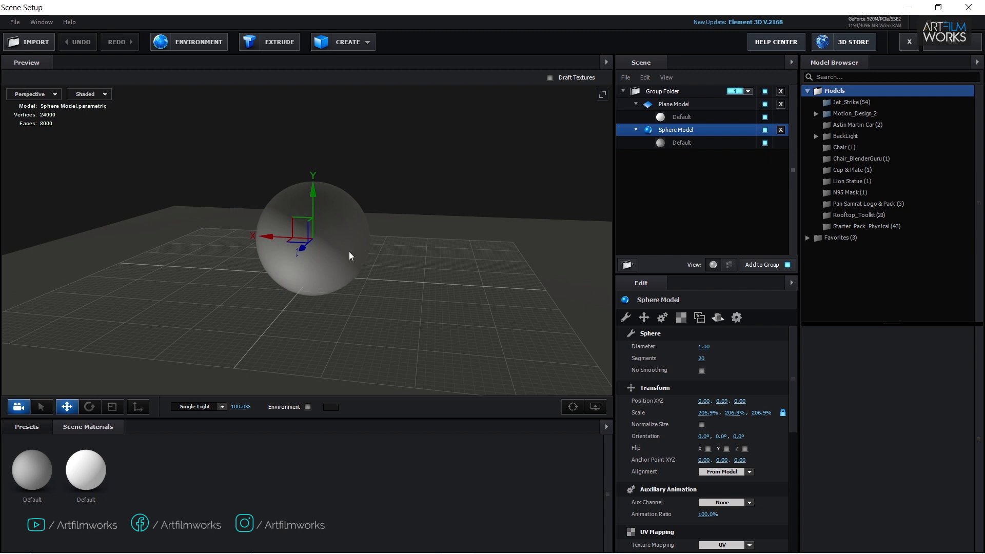
left_click(968, 47)
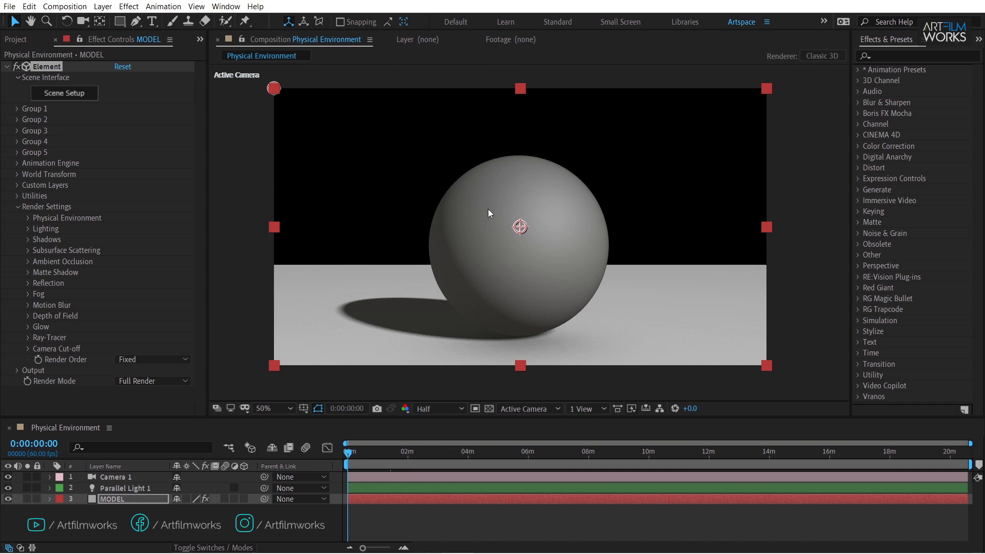
In Scene Setup, raise the glossiness of the sphere's Default material to 86%
left_click(74, 94)
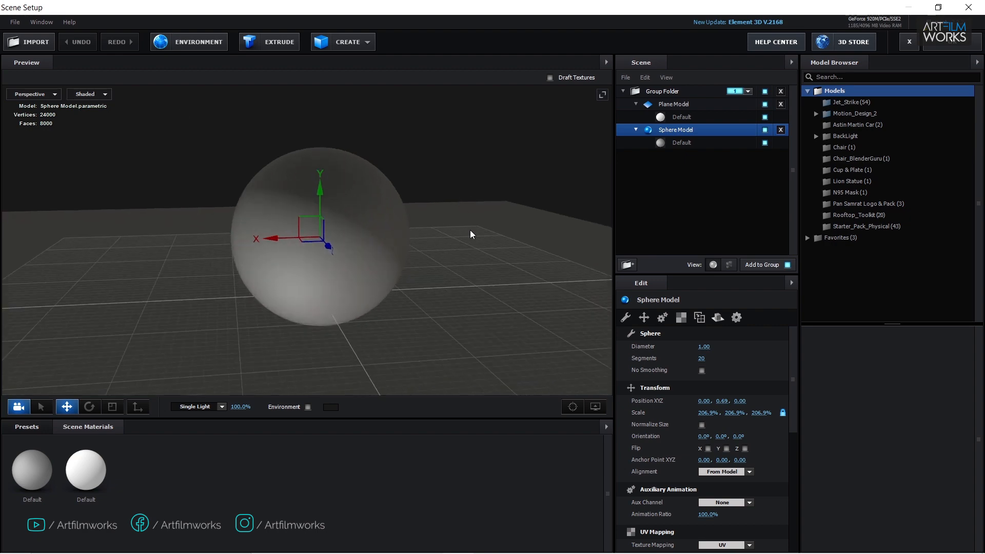
scroll(482, 245, "up", 2)
left_click(683, 143)
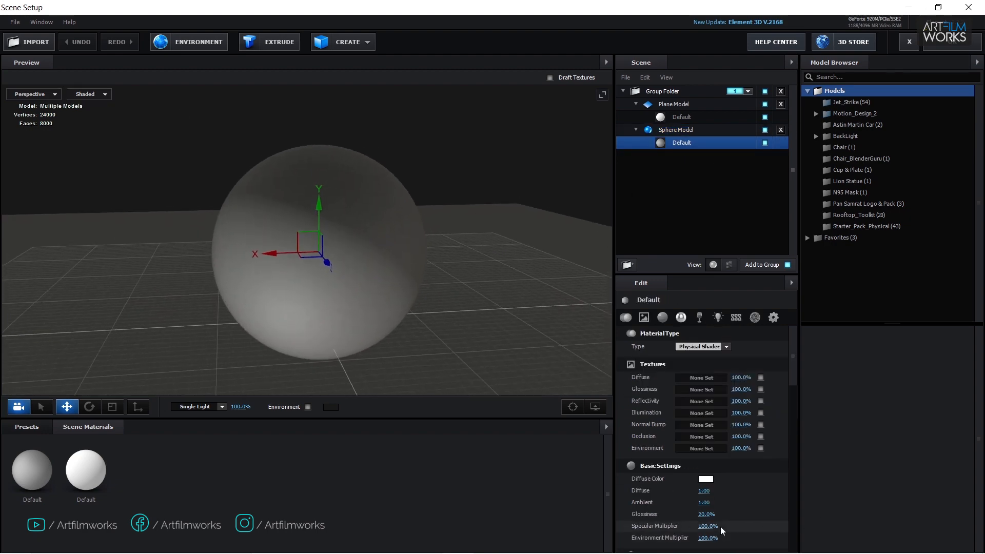
left_click_drag(707, 514, 733, 513)
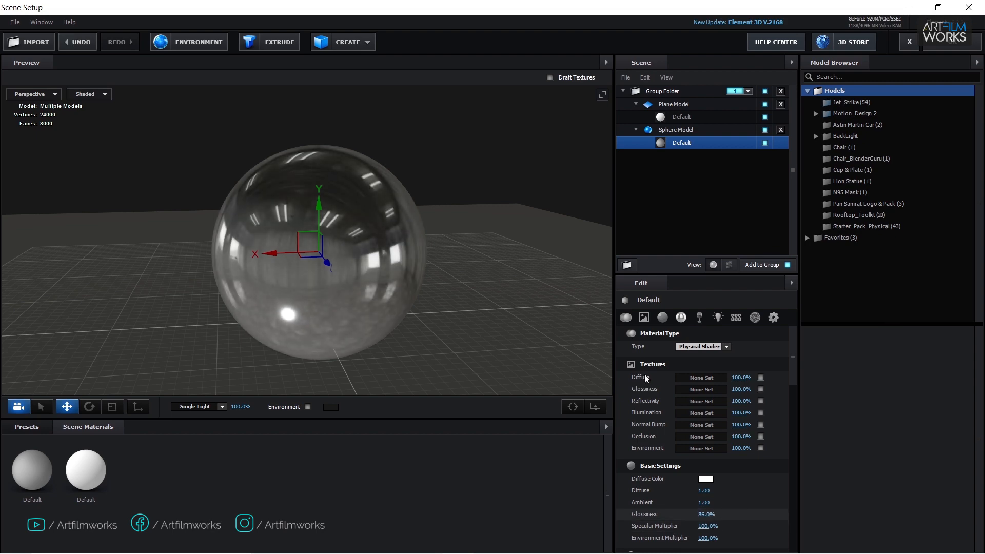
mouse_move(516, 251)
left_mouse_down()
mouse_move(464, 233)
mouse_move(514, 236)
left_mouse_up()
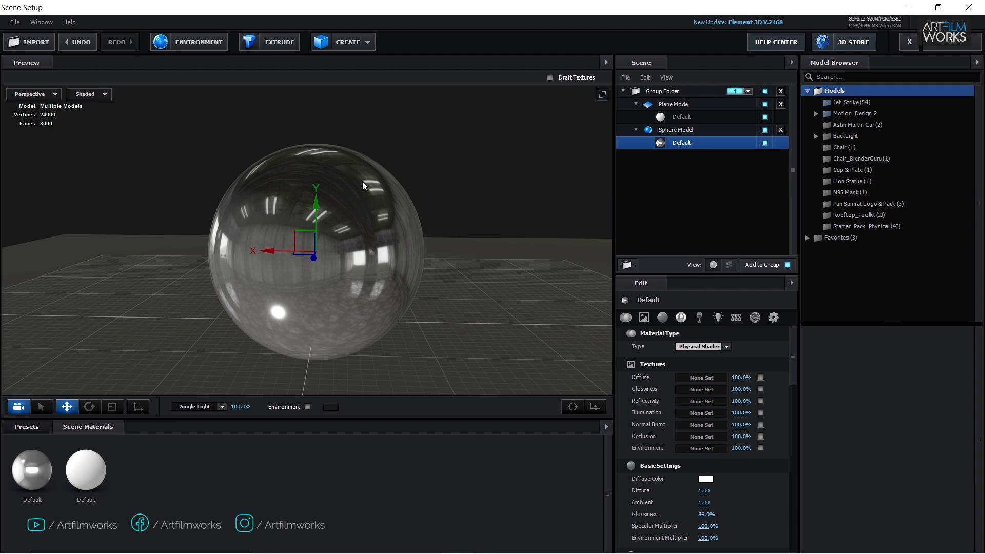
Load BackLight_2K_30 as the scene's environment texture and apply the scene setup to the composition
left_click(199, 41)
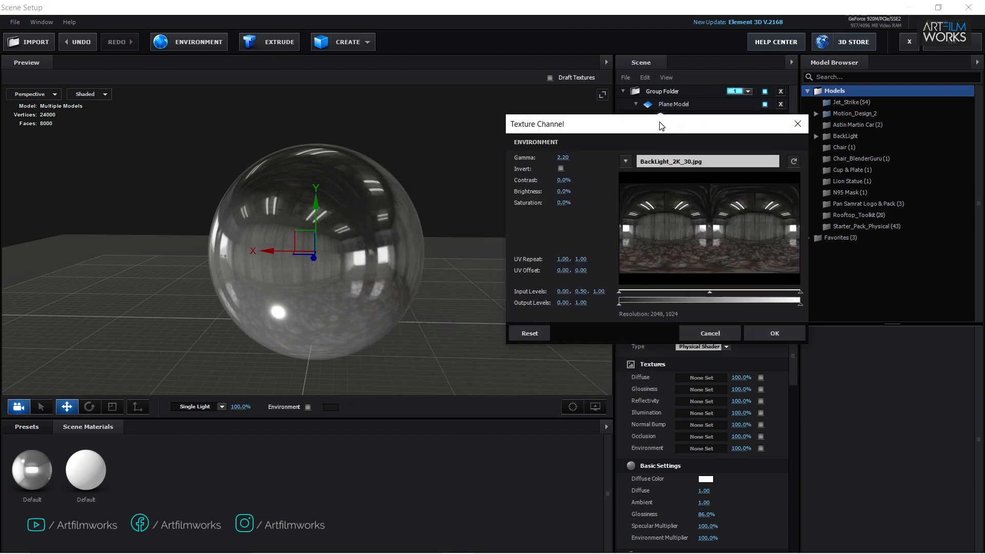
left_click(666, 165)
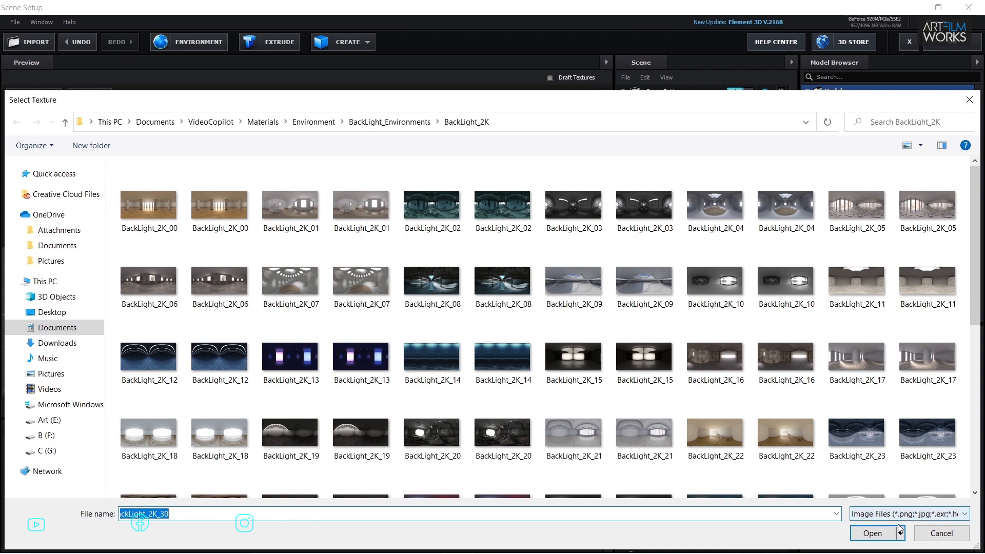
left_click(873, 533)
left_click(771, 335)
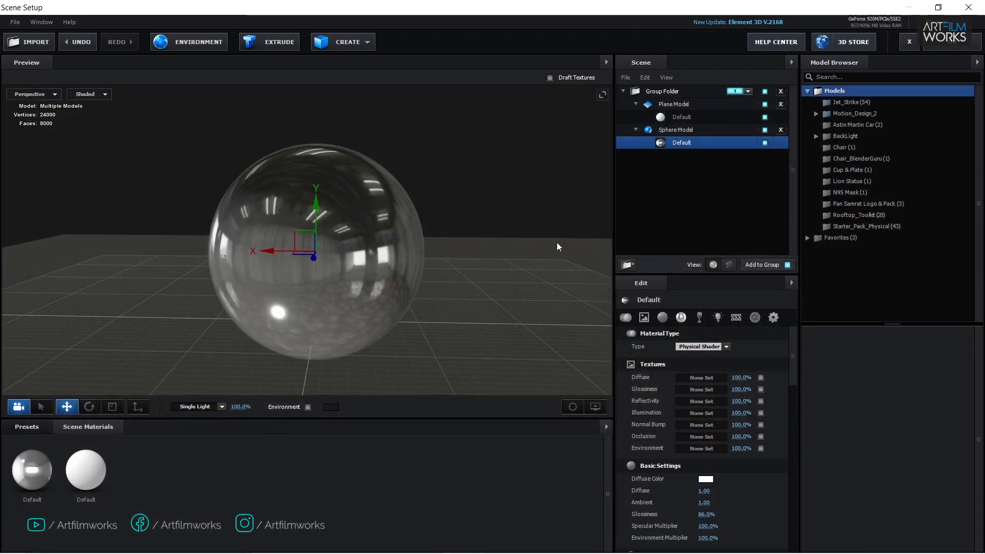
left_click(952, 49)
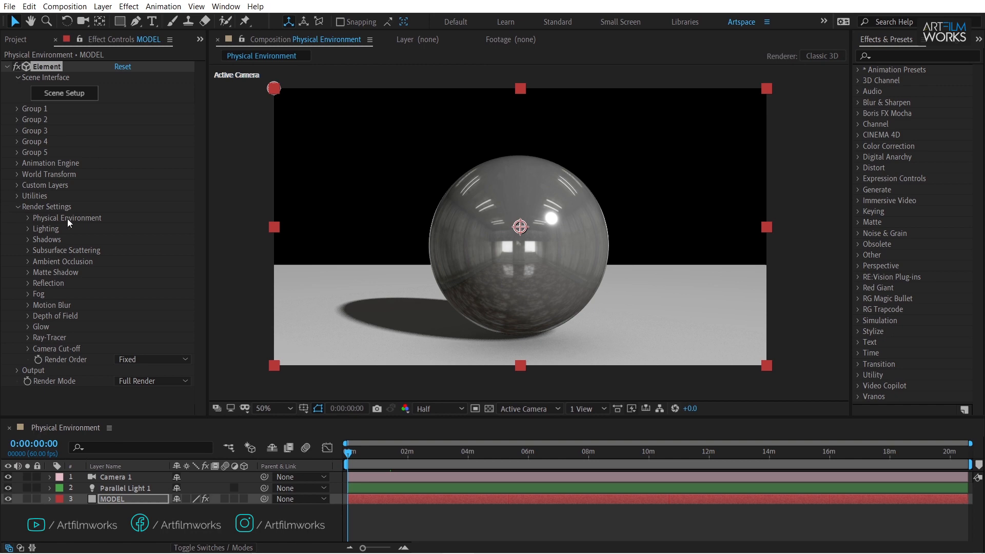
Expand the Physical Environment settings and examine the environment reflections on the sphere up close
left_click(28, 217)
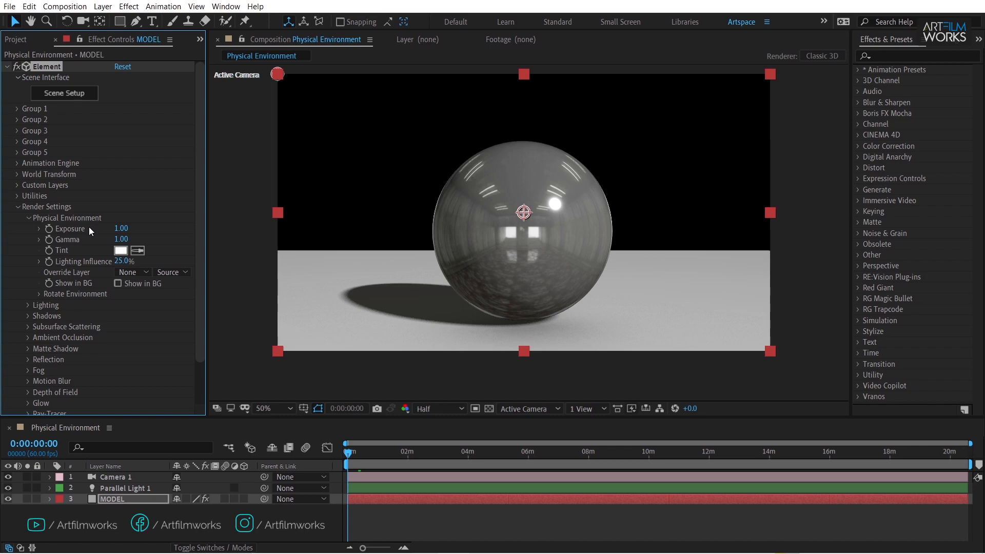
scroll(547, 205, "up", 1)
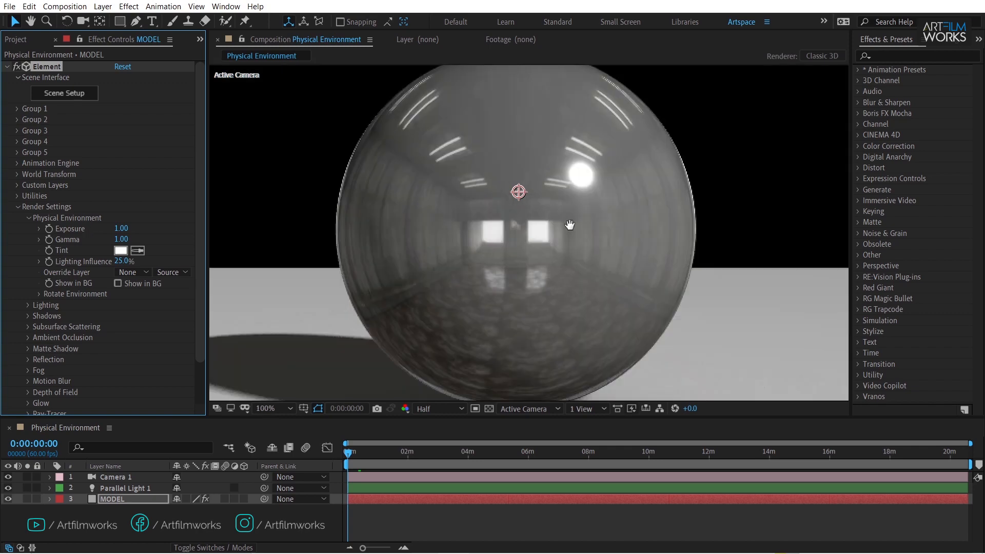
left_click_drag(540, 226, 585, 212)
scroll(553, 213, "down", 1)
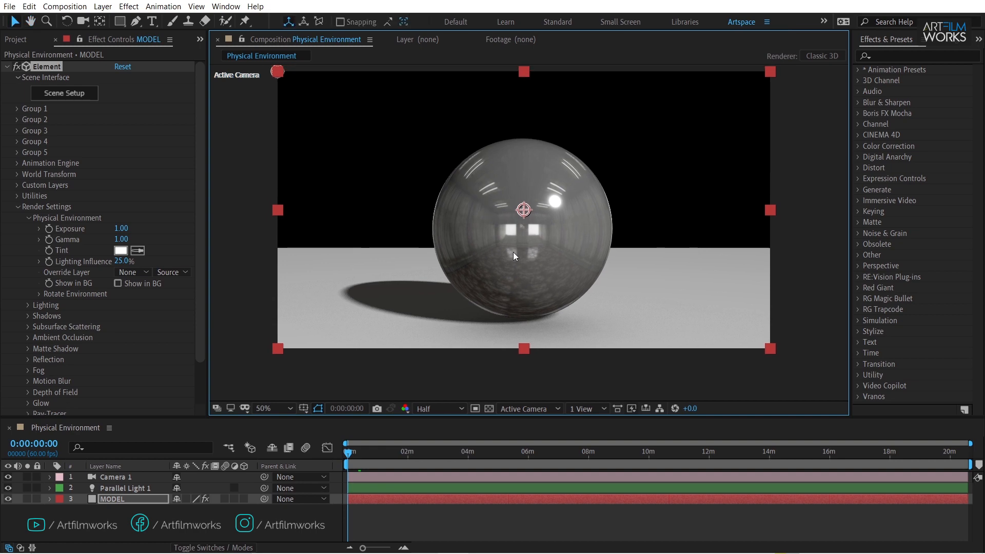
left_click_drag(547, 185, 545, 188)
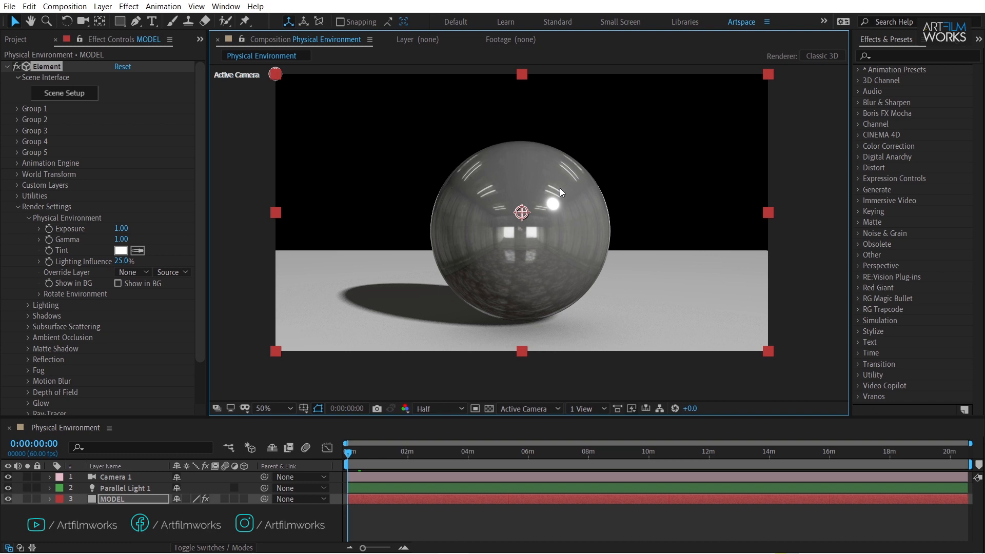
Set the Physical Environment exposure to 3
left_click(122, 229)
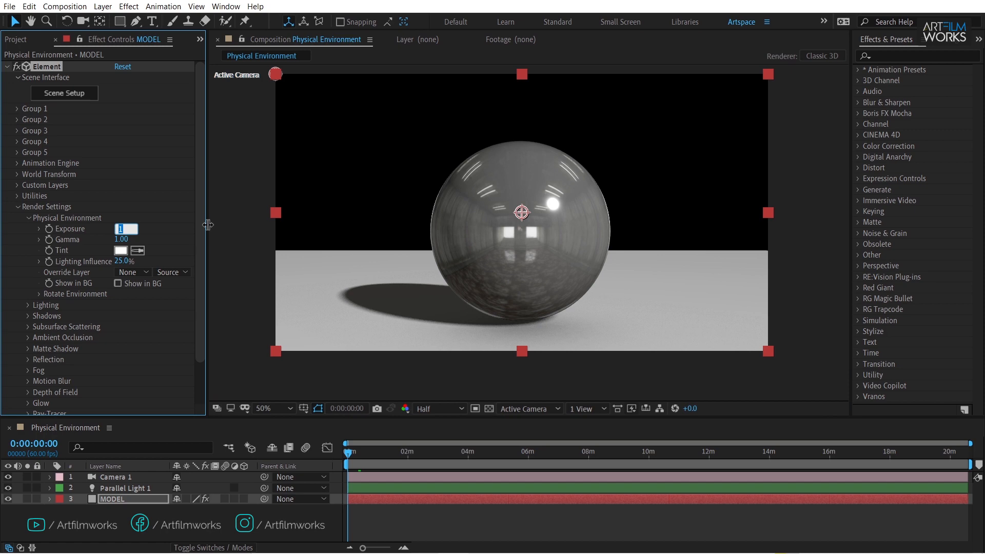
type("3")
key("Return")
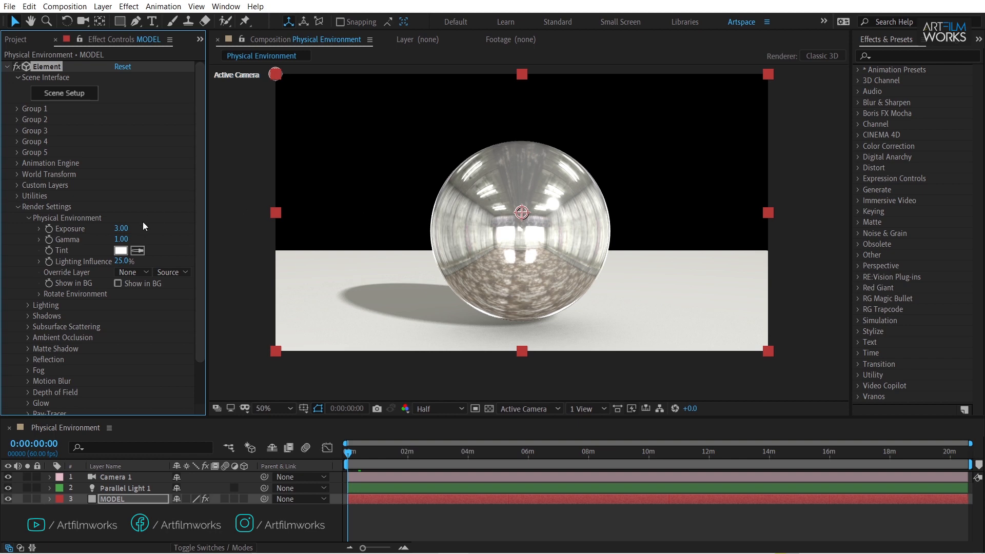
Set the Physical Environment exposure to 0.50 and inspect the sphere's reflections
left_click(122, 229)
type("0.50")
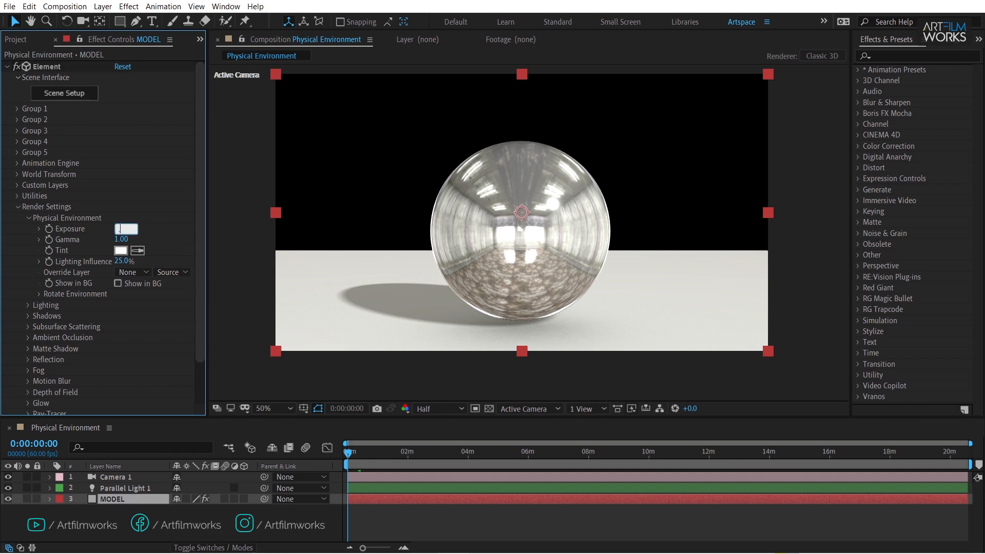
key("Return")
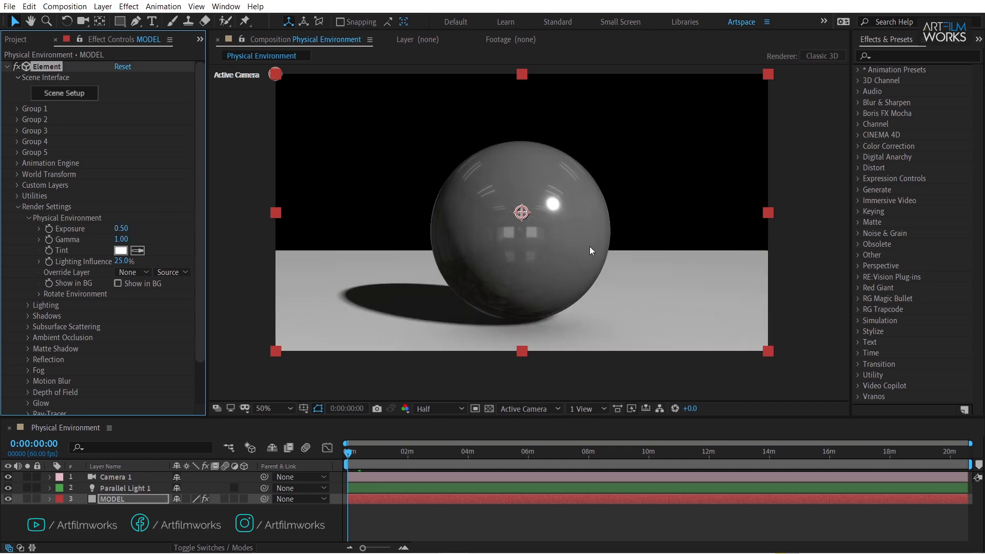
scroll(525, 220, "up", 1)
key("space")
mouse_move(580, 258)
left_mouse_down()
mouse_move(591, 246)
mouse_move(589, 270)
left_mouse_up()
scroll(592, 247, "down", 1)
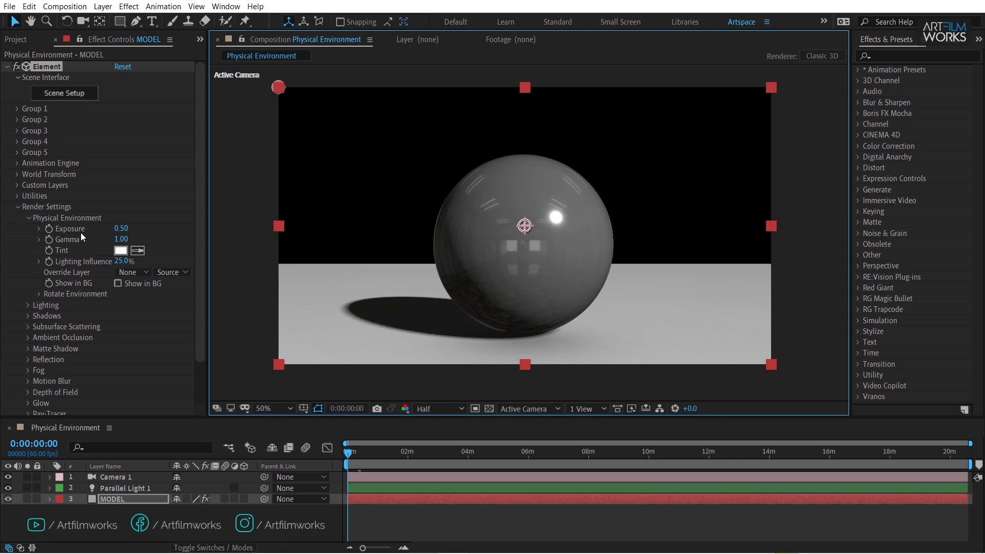
Set the Physical Environment exposure to 1 and inspect the dark and bright areas of the sphere's reflections
left_click(125, 230)
type("1")
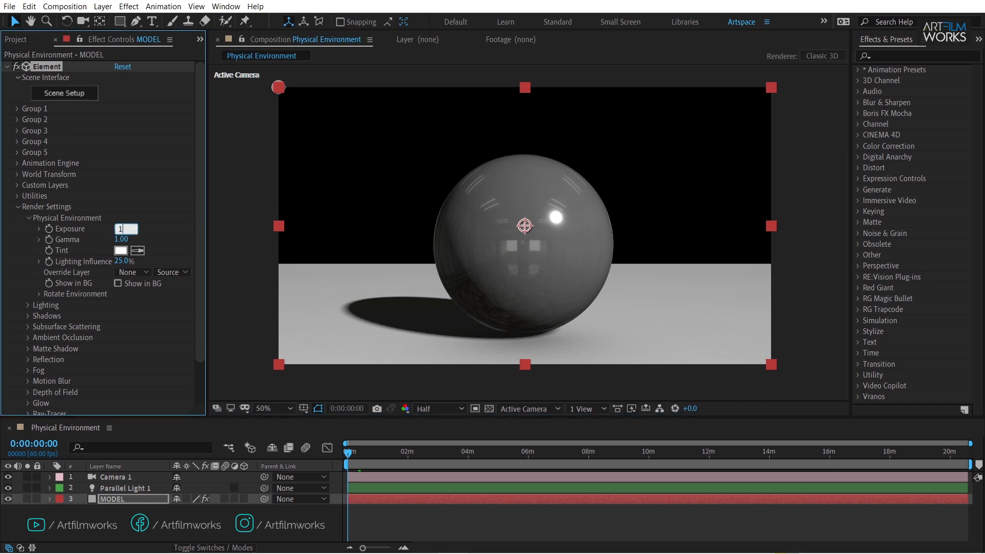
key("Return")
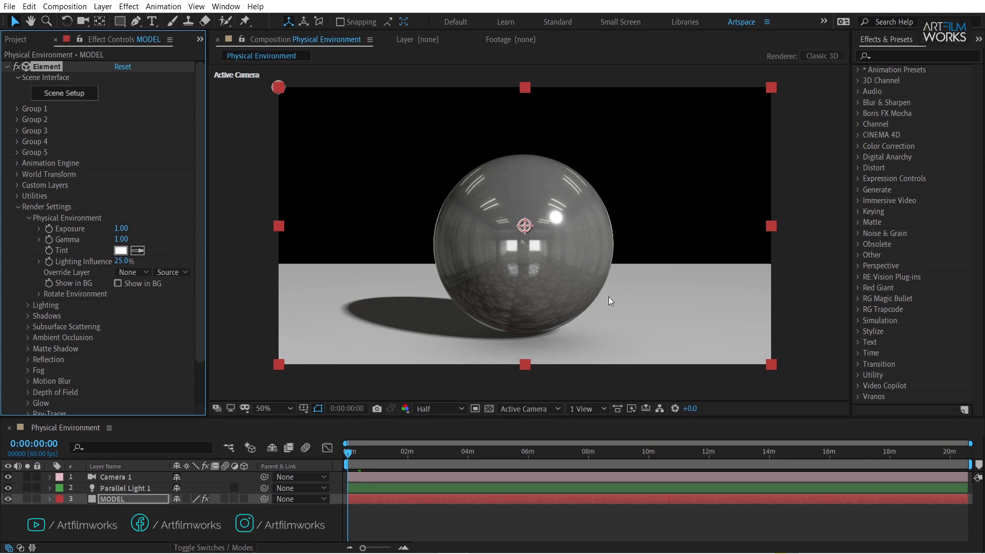
scroll(554, 278, "up", 1)
key("space")
left_click_drag(525, 354, 538, 281)
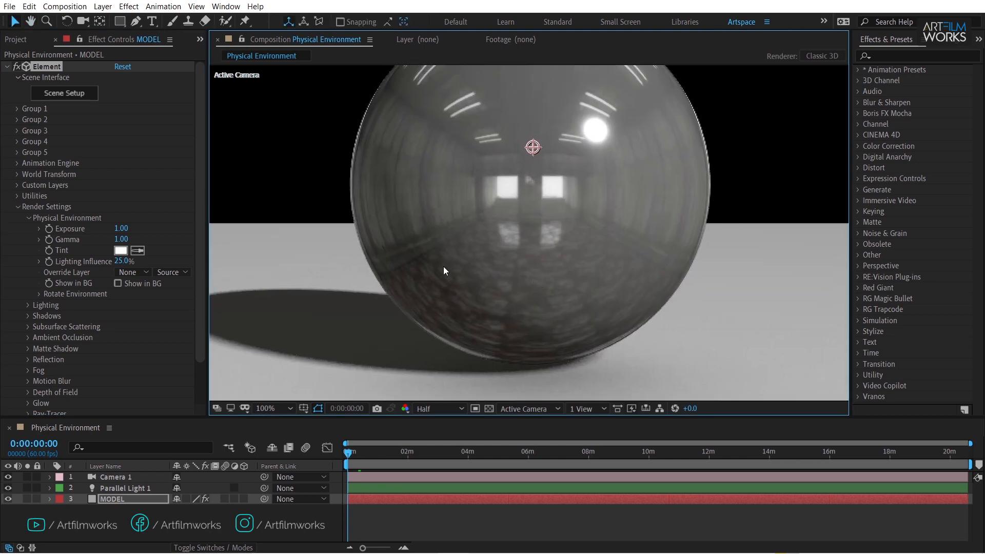
left_click_drag(616, 220, 604, 246)
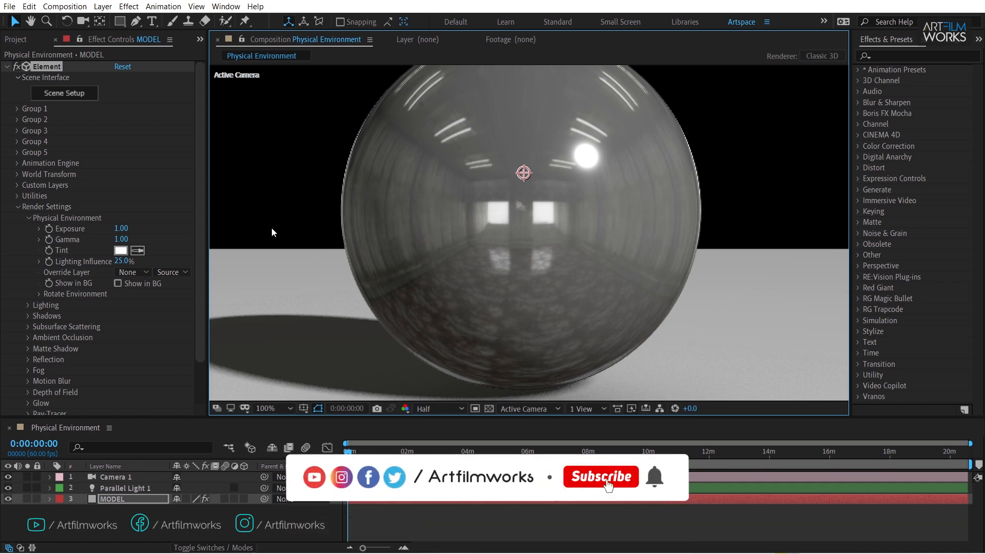
Raise the Physical Environment gamma to 1.62 and the exposure to 1.20
left_click_drag(121, 239, 160, 238)
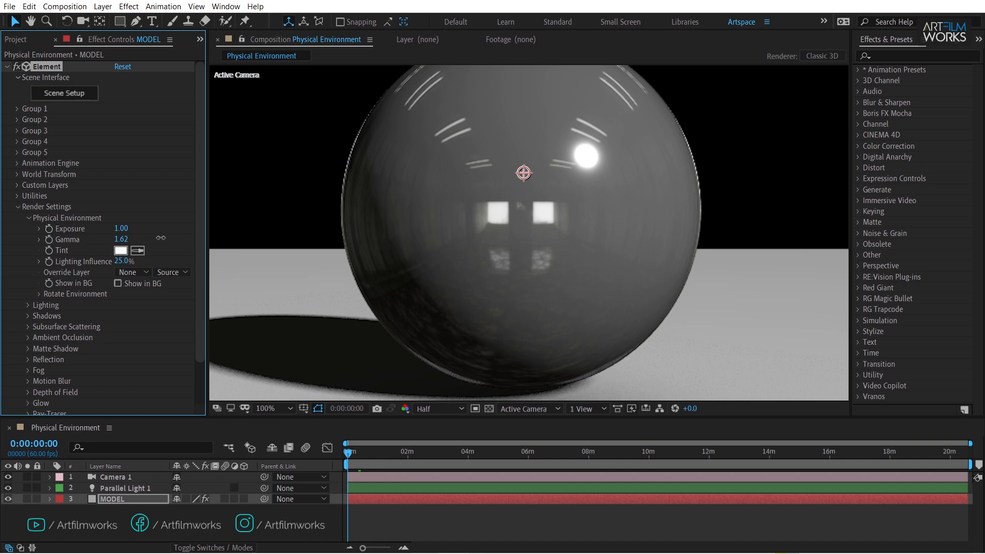
left_click_drag(121, 228, 138, 230)
scroll(597, 265, "down", 2)
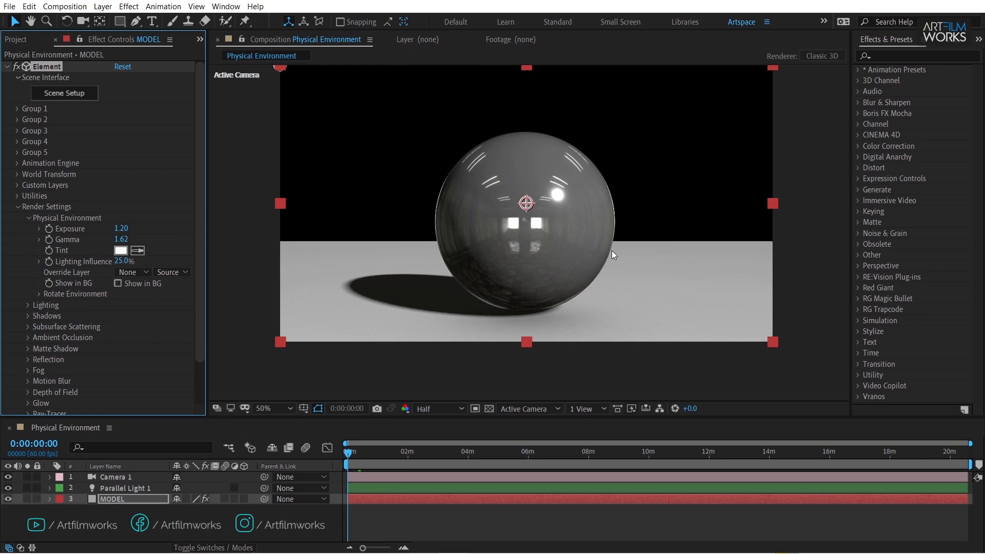
Reset the Physical Environment exposure and gamma to their defaults
right_click(121, 231)
left_click(143, 317)
right_click(126, 241)
left_click(146, 327)
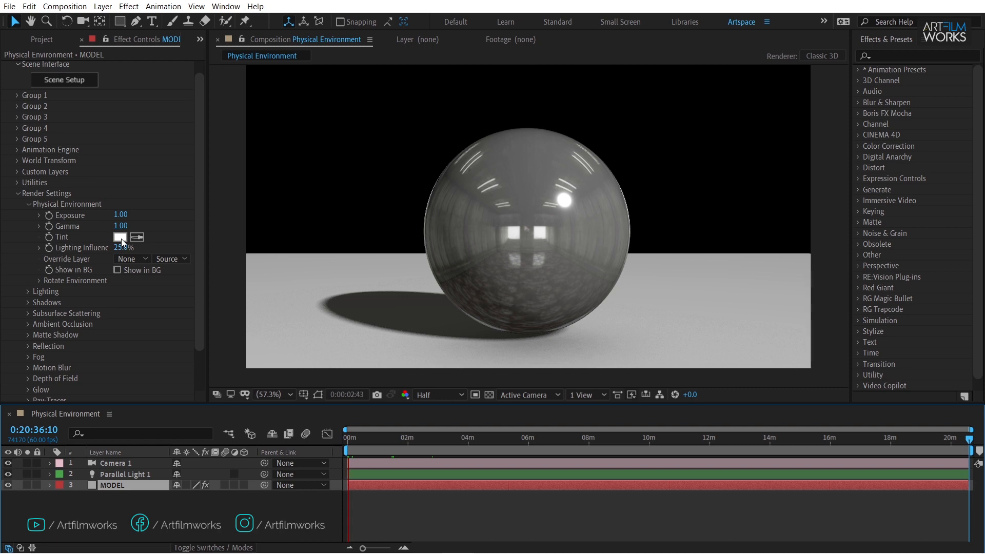
Change the Physical Environment tint to a saturated bright blue
left_click(120, 237)
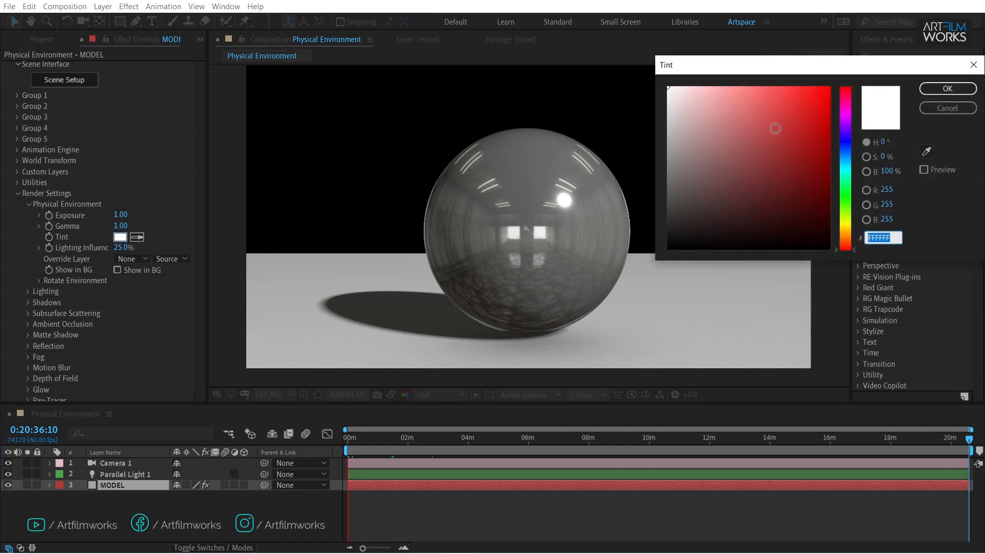
left_click(781, 125)
left_click_drag(781, 125, 792, 127)
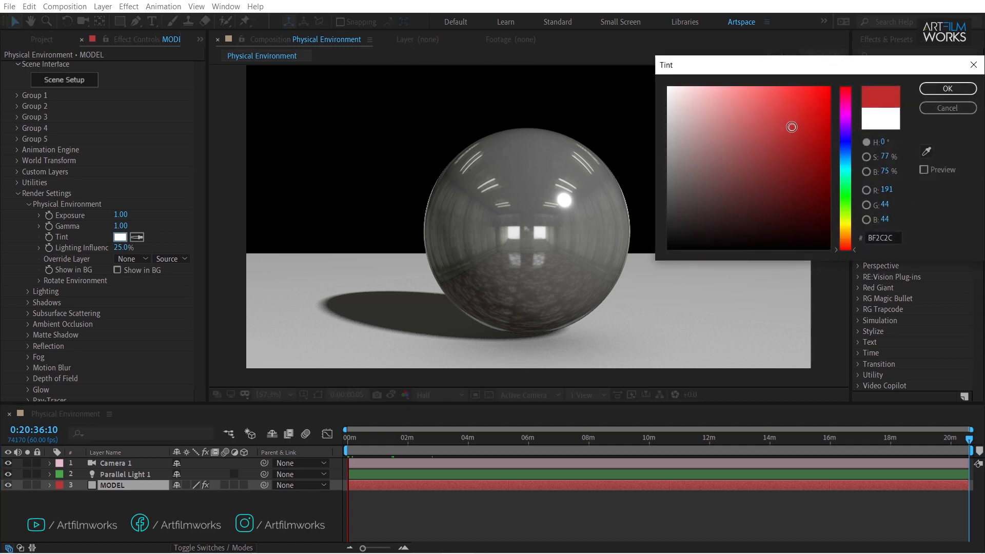
left_click(845, 157)
left_click_drag(749, 103, 815, 112)
left_click(933, 91)
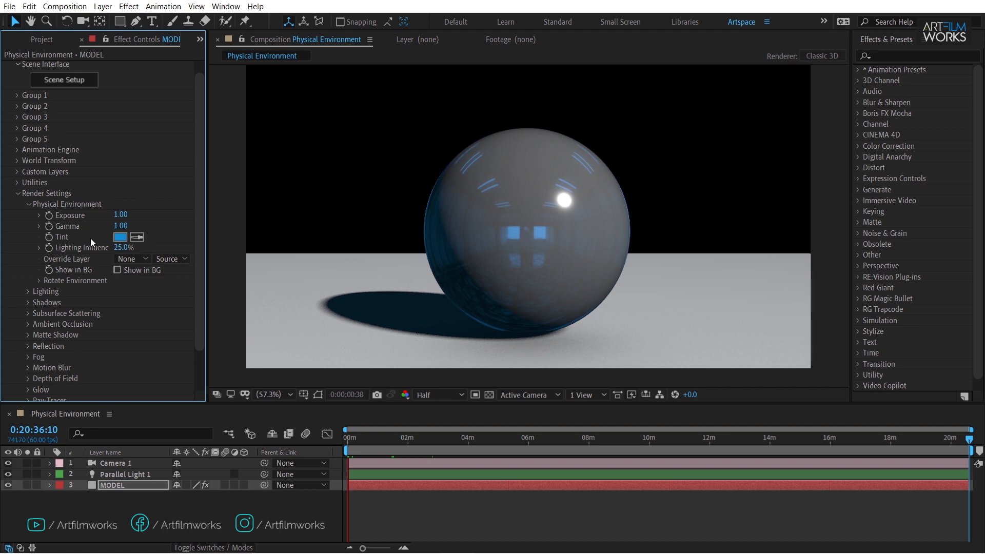
Reset the Physical Environment tint to its default and widen the effect settings area
right_click(119, 238)
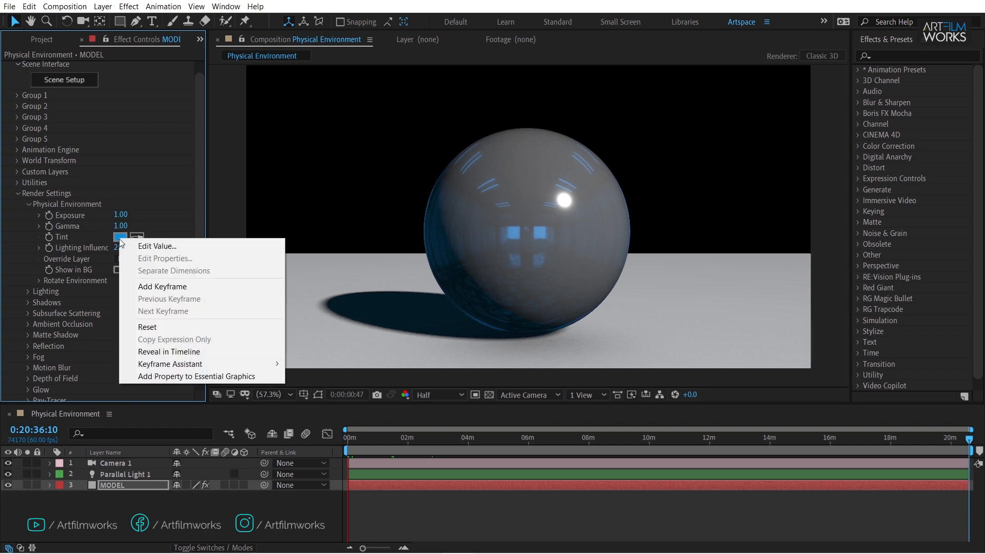
left_click(142, 331)
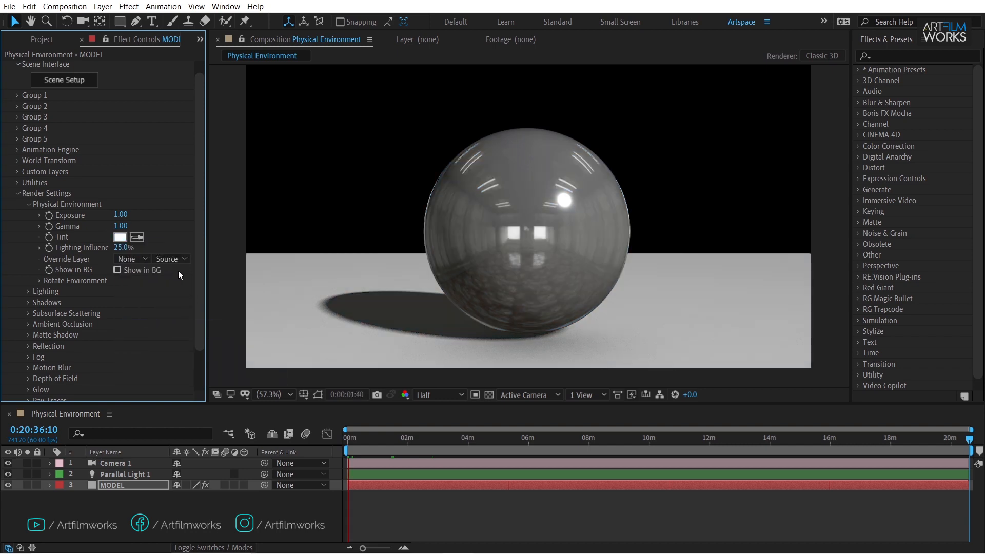
scroll(156, 239, "up", 1)
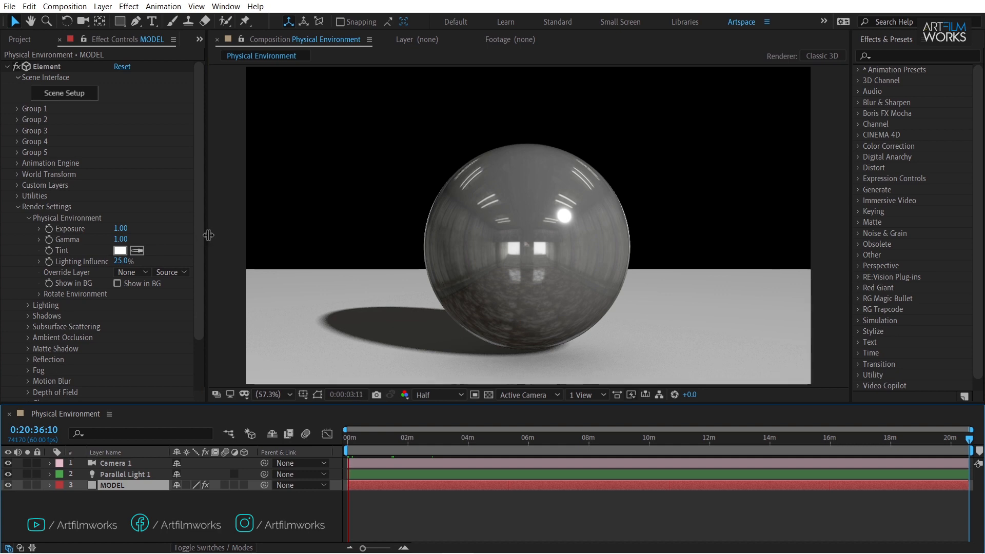
left_click_drag(211, 235, 226, 233)
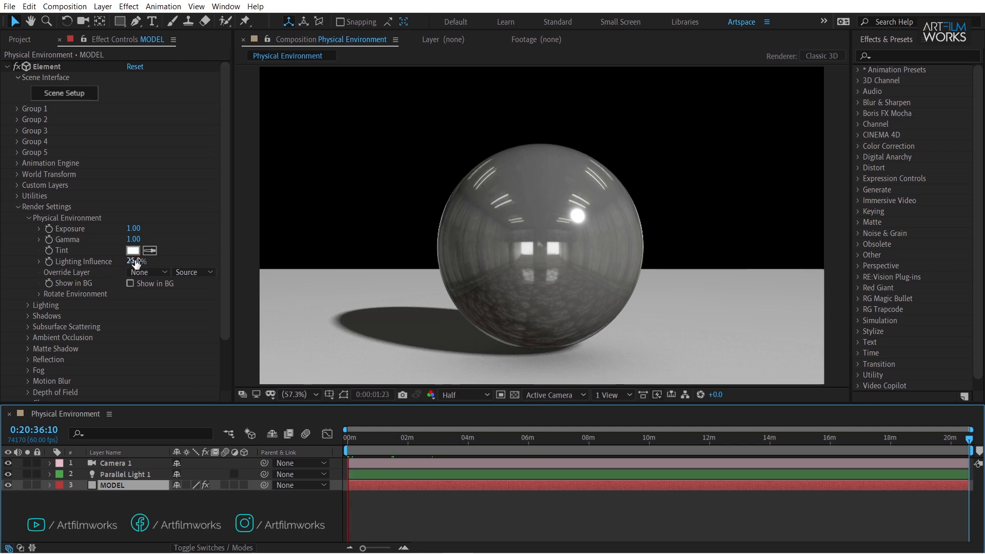
Check the light options of the Parallel Light 1 layer and collapse them again
left_click(153, 477)
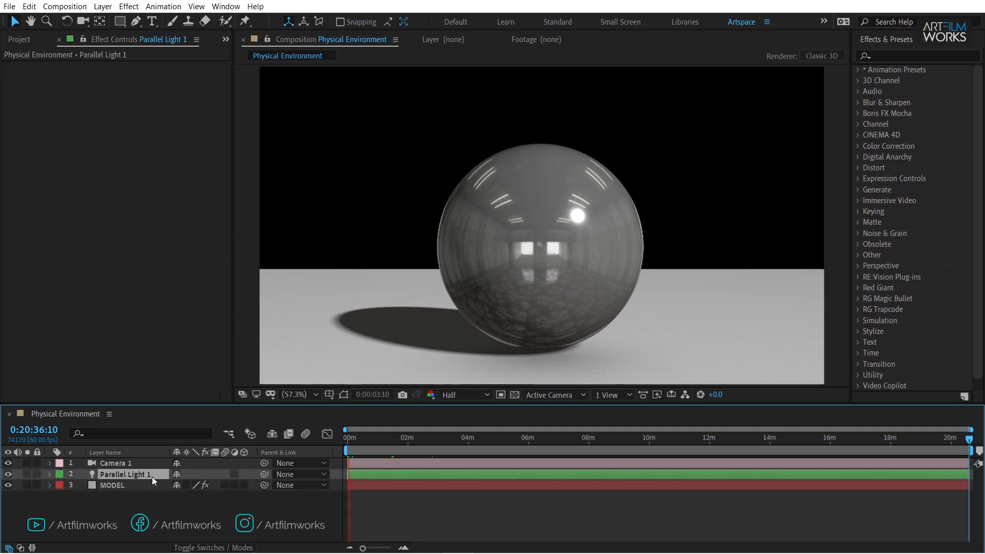
key("a")
key("a")
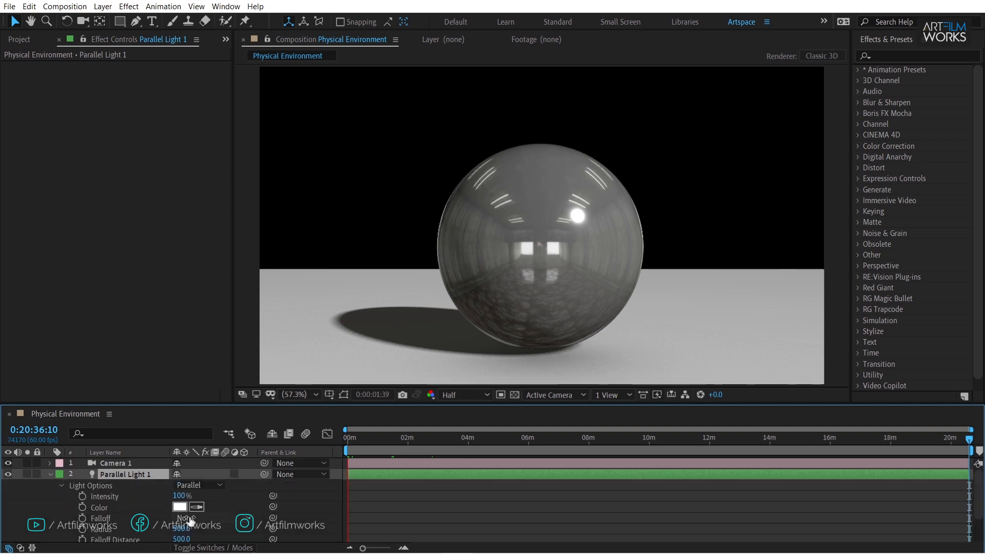
left_click(49, 475)
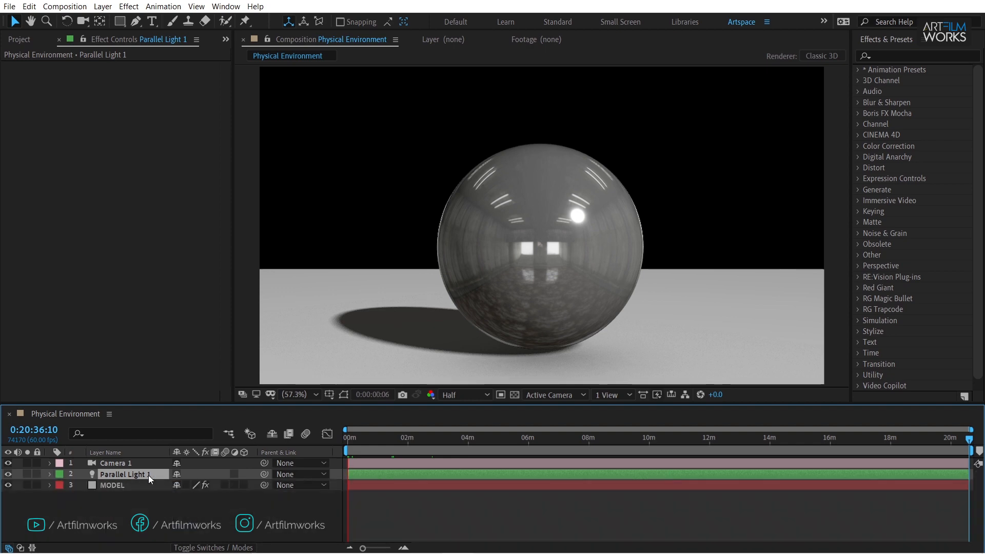
Try moving Parallel Light 1 to an X position of 2250 and undo the move
key("p")
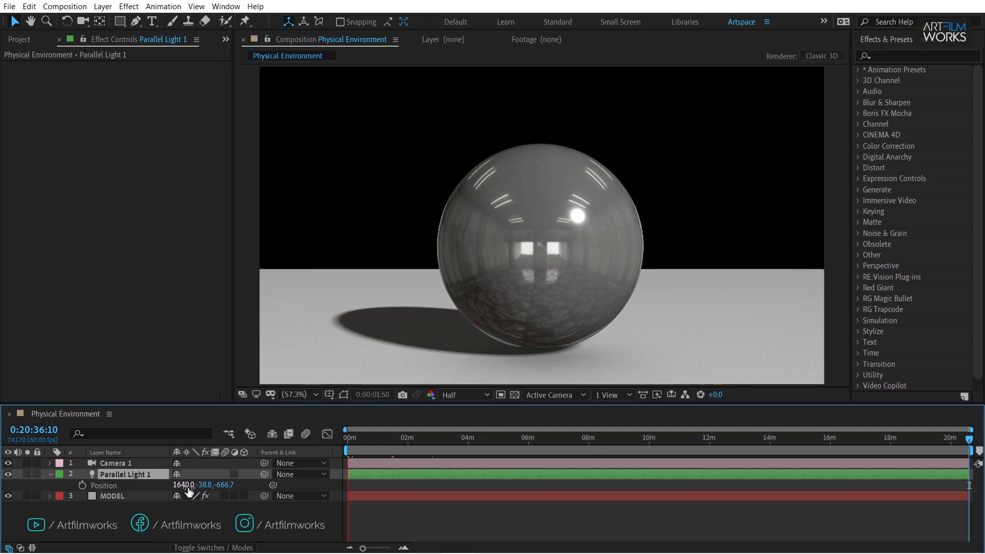
left_click_drag(187, 486, 218, 480)
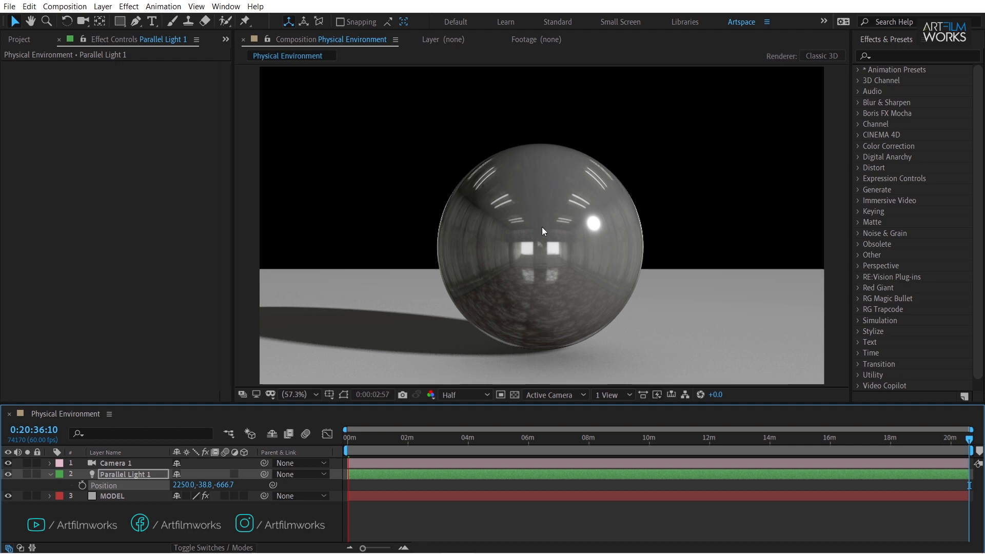
right_click(180, 487)
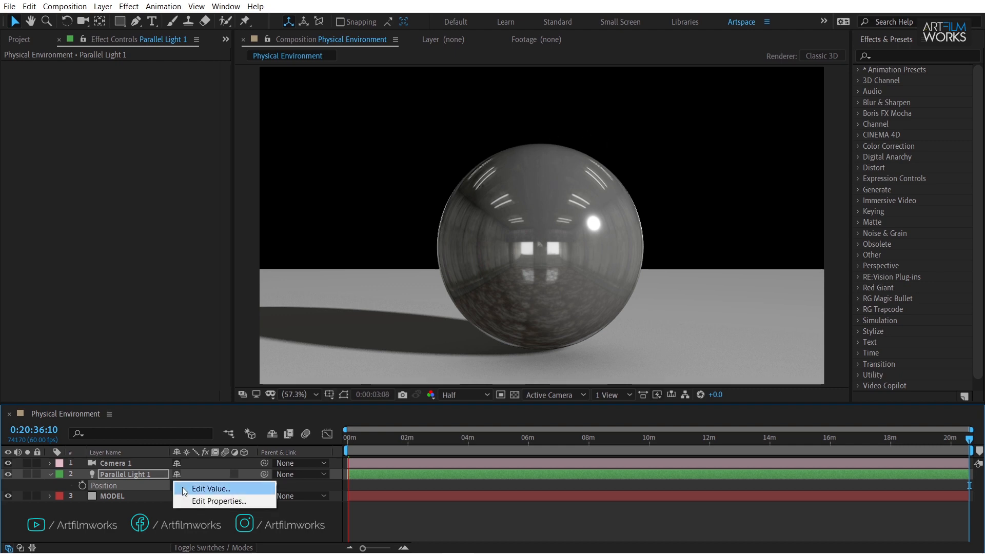
left_click(152, 513)
key("ctrl+z")
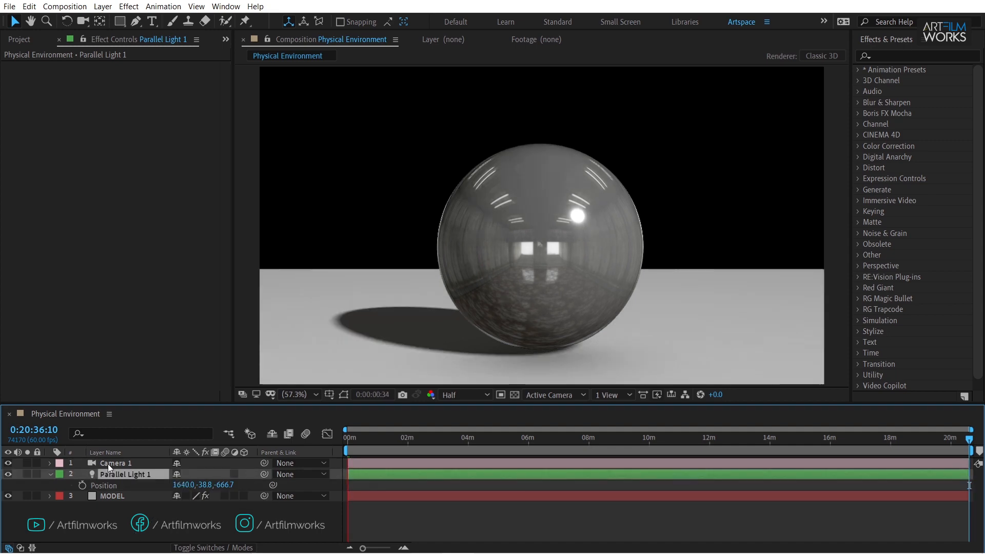
Try Lighting Influence values of 89% and 98% in the MODEL layer's Physical Environment settings and undo the changes
left_click(110, 495)
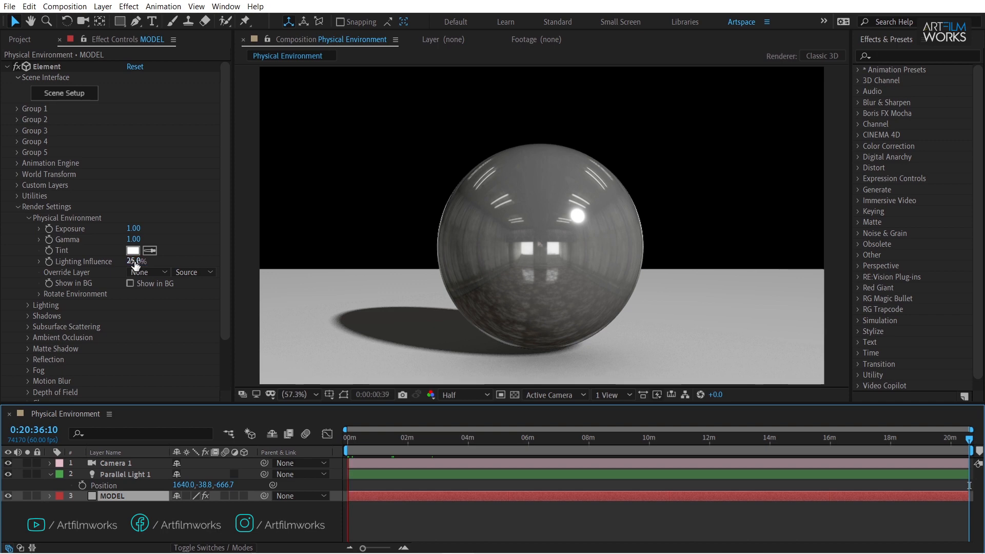
left_click_drag(135, 265, 179, 260)
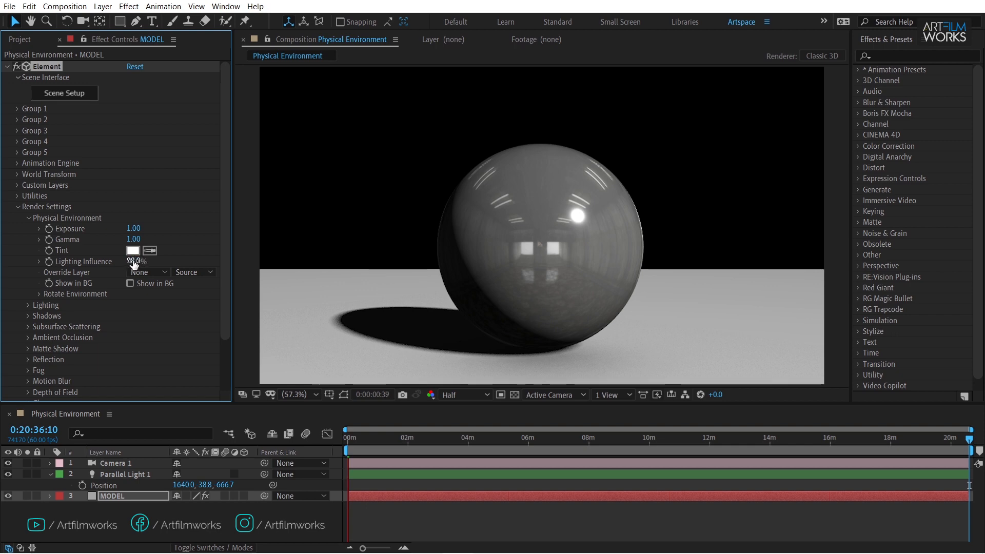
left_click_drag(133, 263, 155, 261)
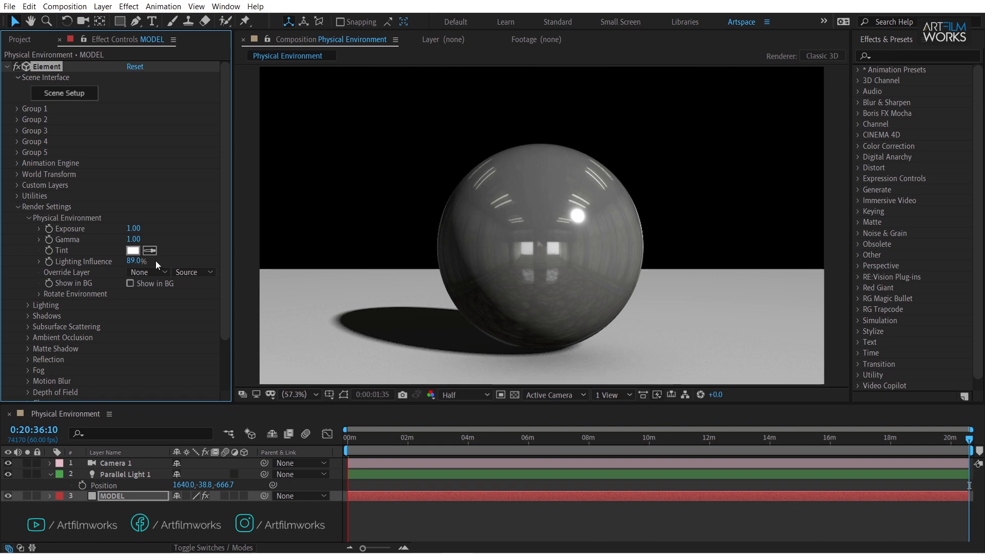
left_click_drag(249, 264, 250, 264)
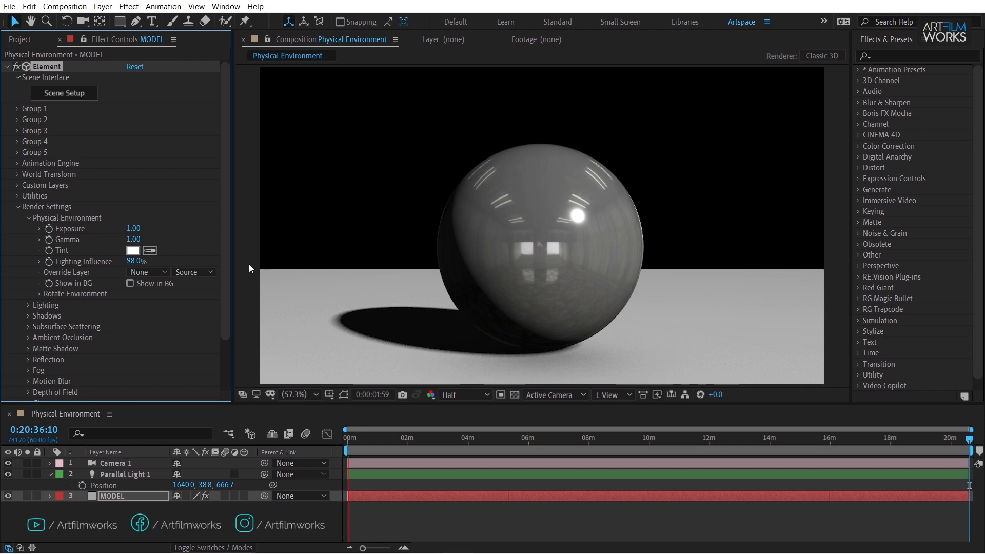
key("ctrl+z")
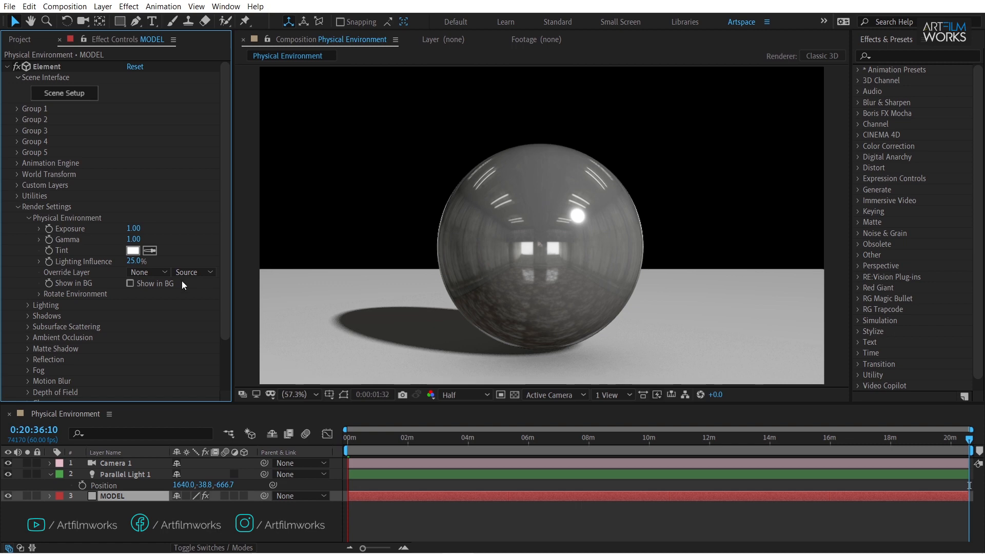
Set the Physical Environment Lighting Influence to 91% and return to the start of the timeline
left_click_drag(133, 261, 180, 263)
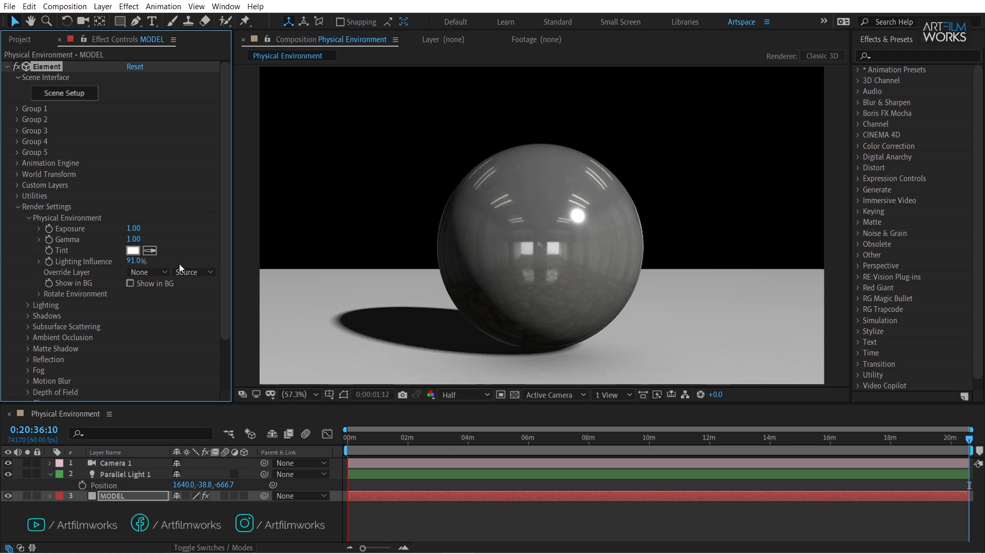
key("Home")
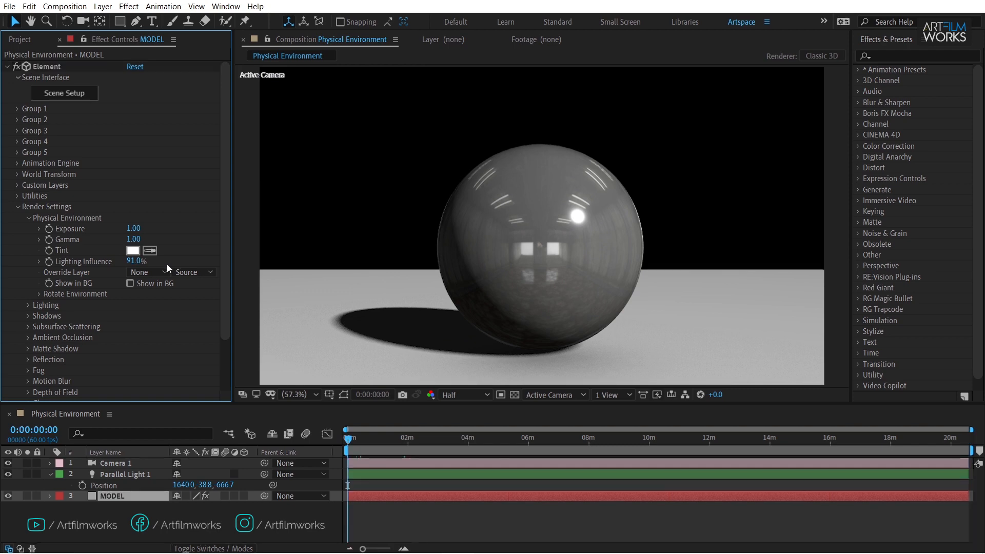
Add BackLight_4K_03.jpg from the Images folder to the composition below the MODEL layer and hide it
left_click(27, 35)
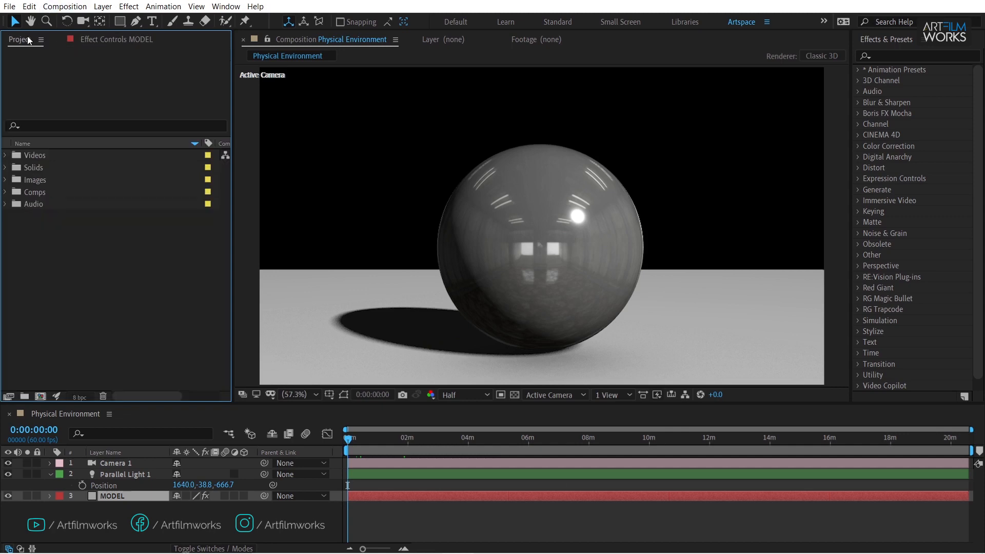
left_click(5, 181)
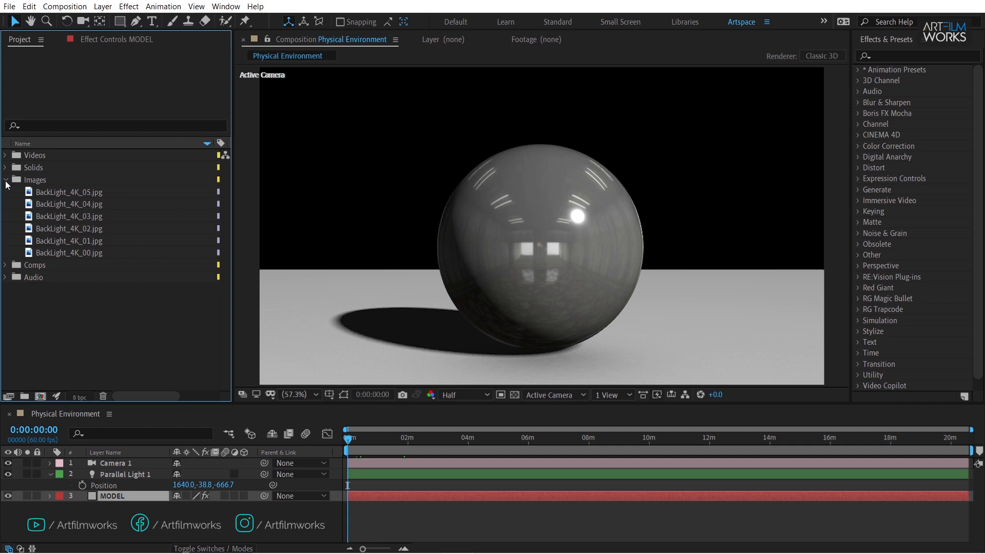
left_click(76, 193)
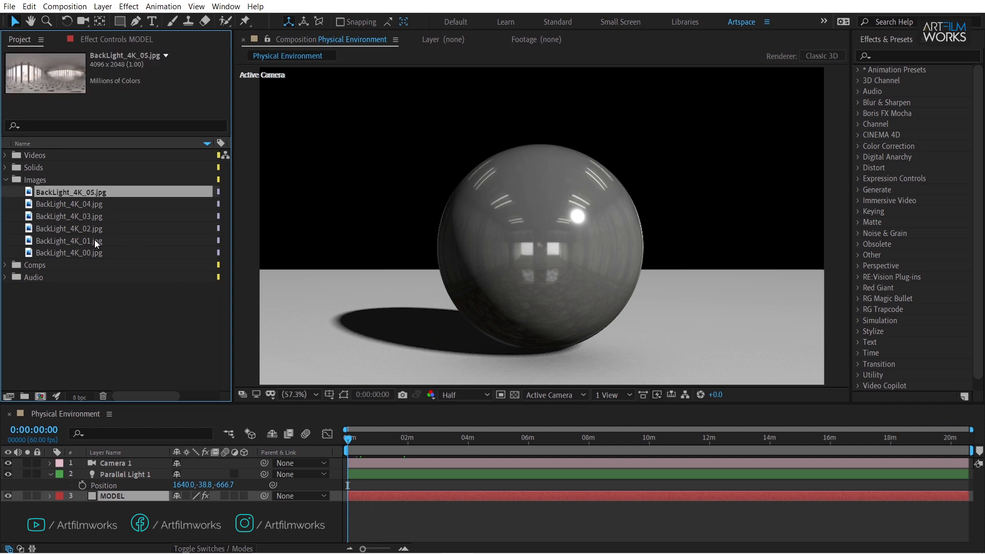
left_click(92, 205)
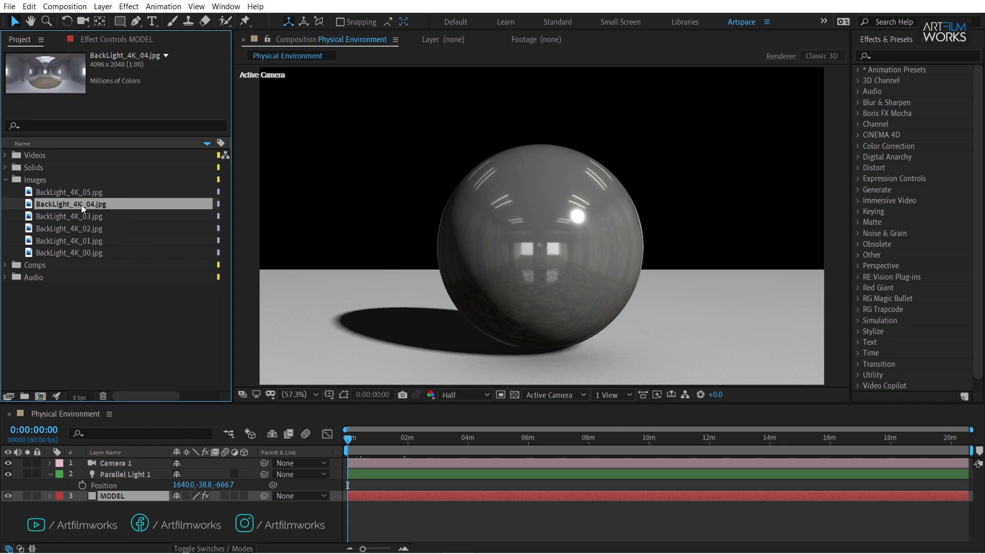
left_click(82, 218)
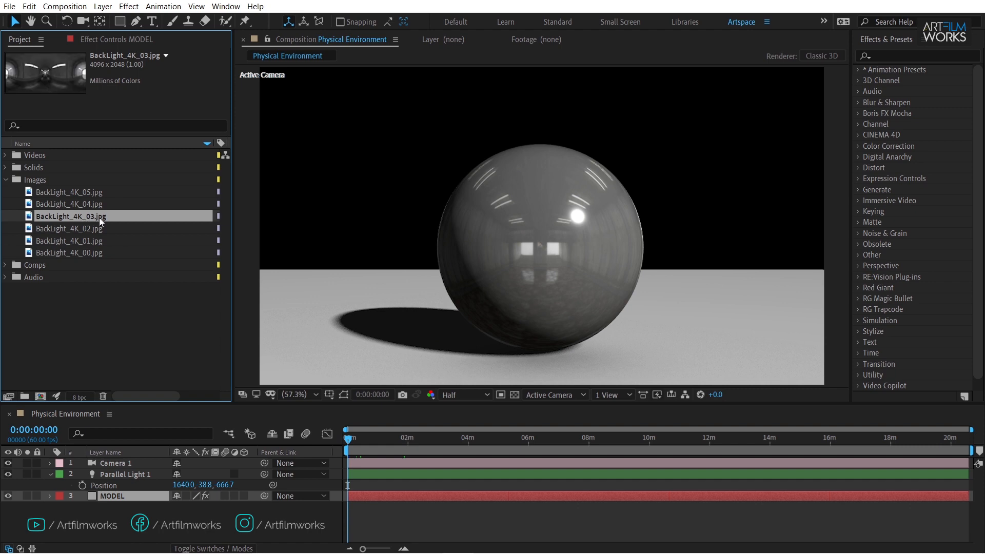
left_click_drag(99, 217, 152, 507)
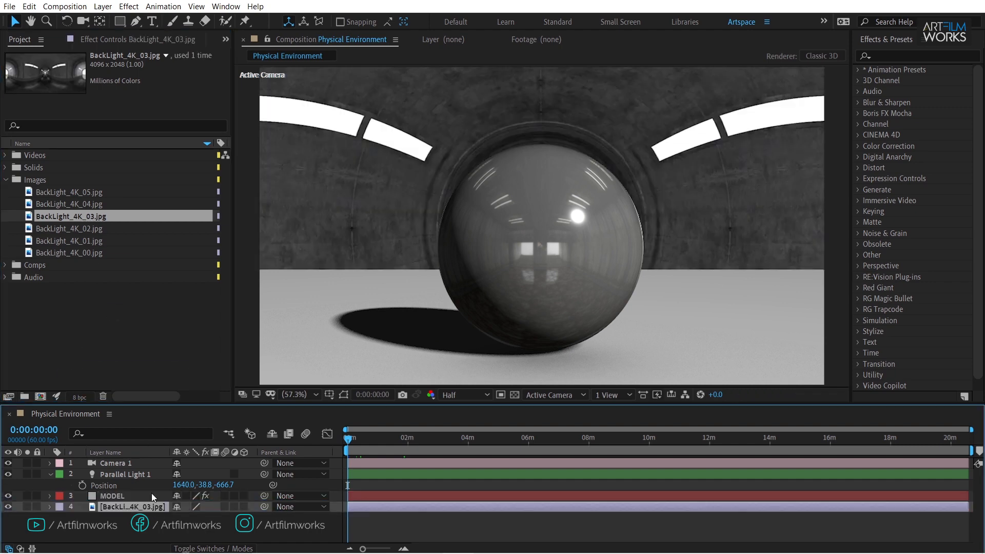
left_click(8, 507)
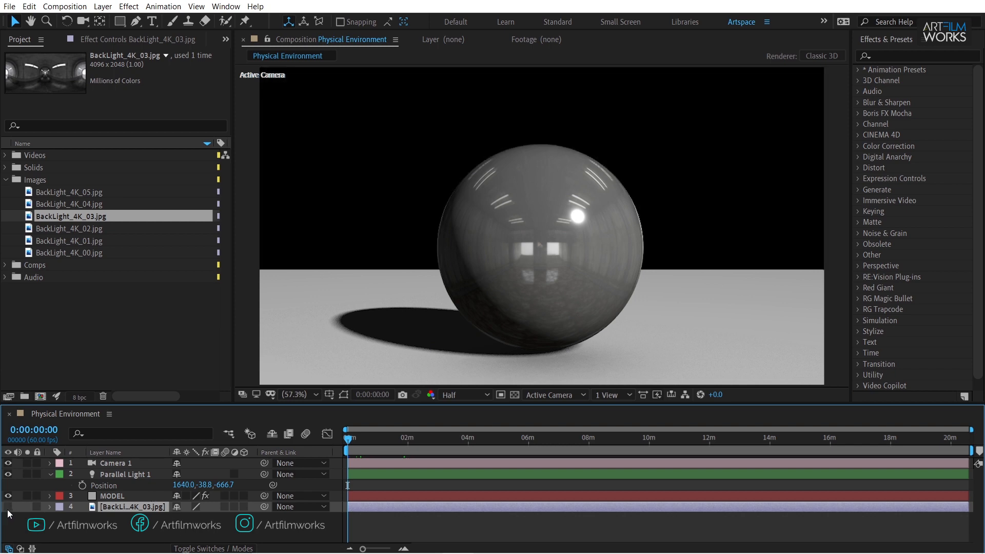
Set the MODEL layer's Physical Environment override layer to BackLight_4K_03.jpg, using the Effects & Masks source option
left_click(129, 496)
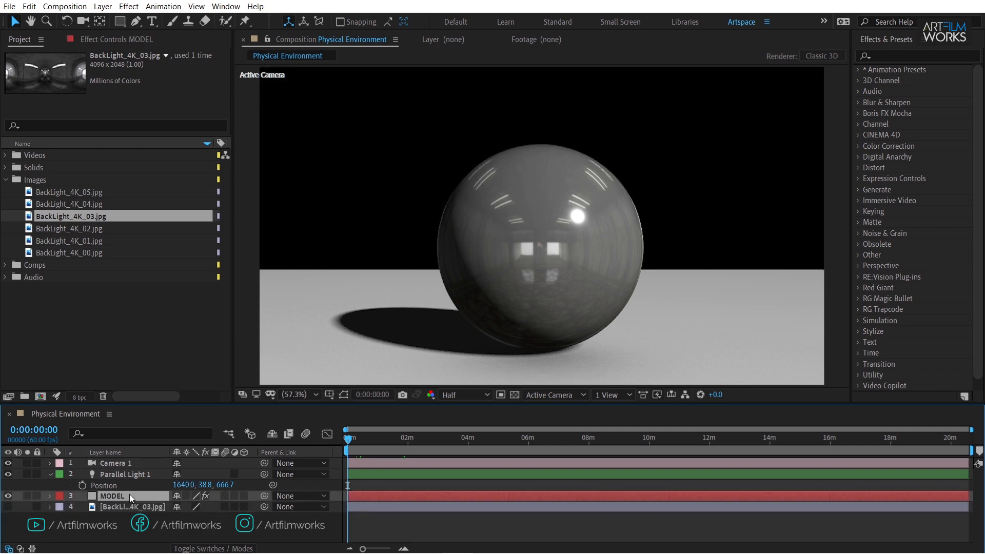
left_click(121, 38)
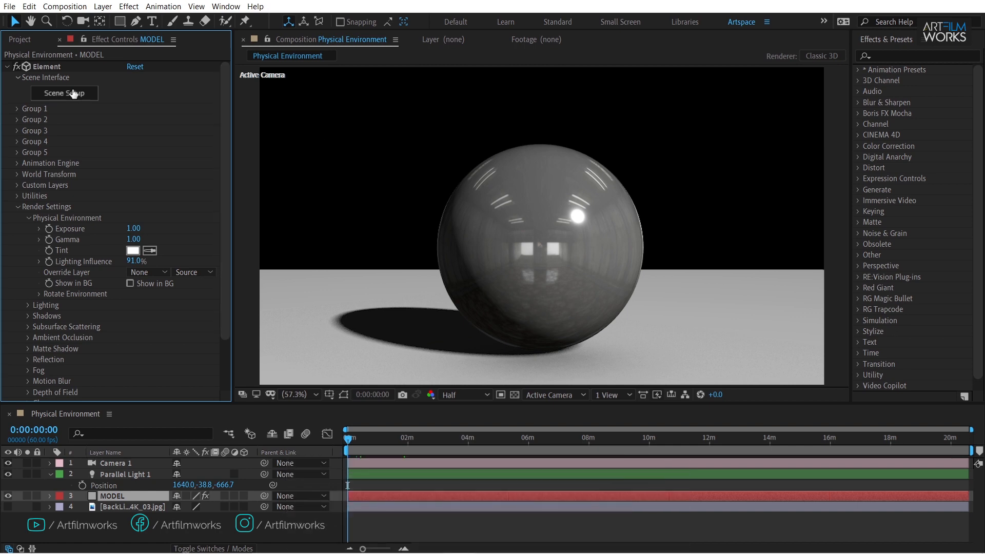
left_click(158, 272)
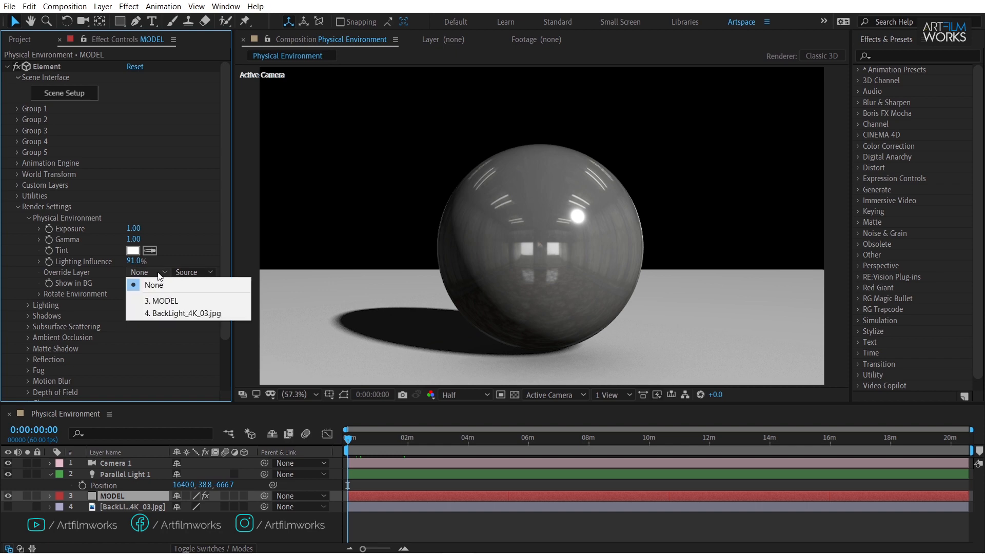
left_click(173, 313)
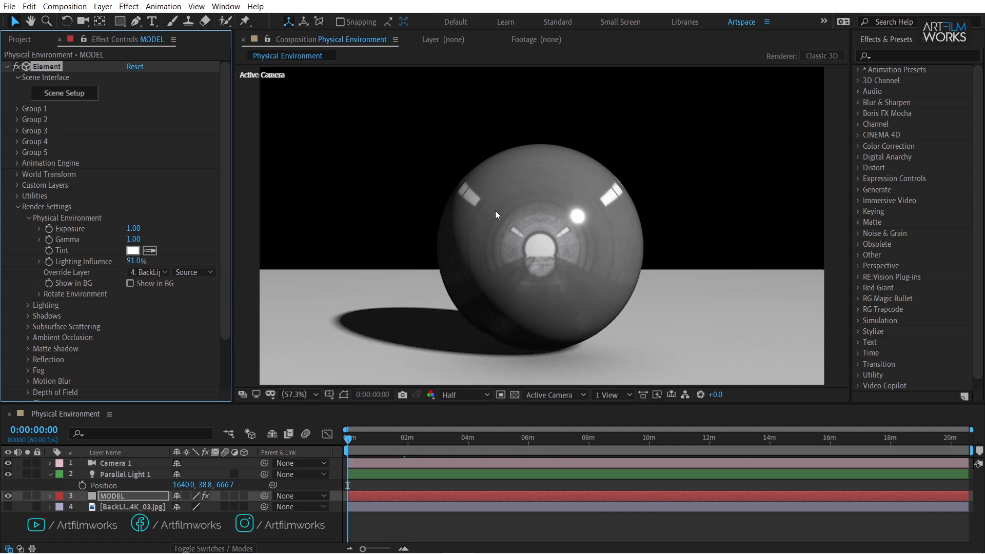
left_click(136, 499)
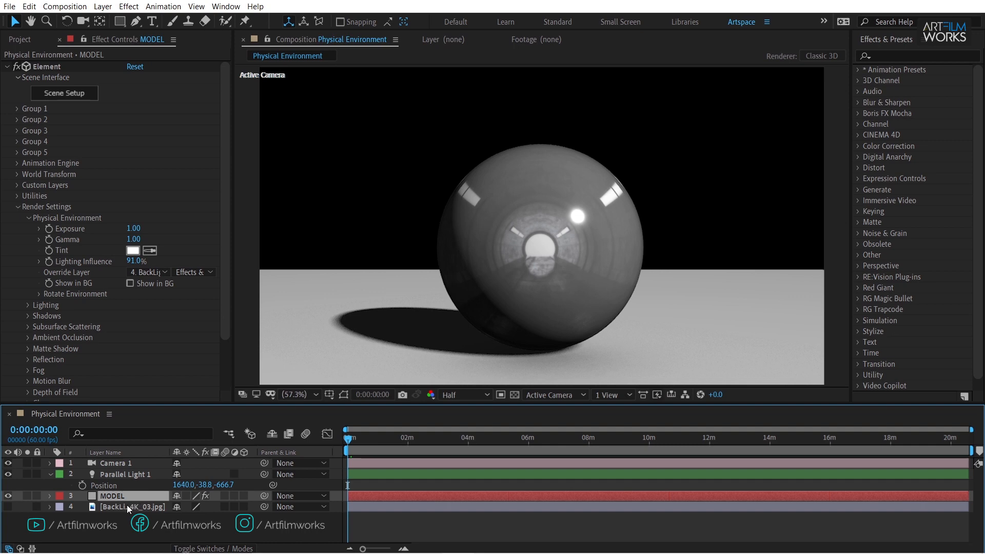
Pre-compose the BackLight_4K_03.jpg layer as BackLight_4K_03.jpg Comp 1, leaving all attributes in Physical Environment and opening the new composition
left_click(128, 506)
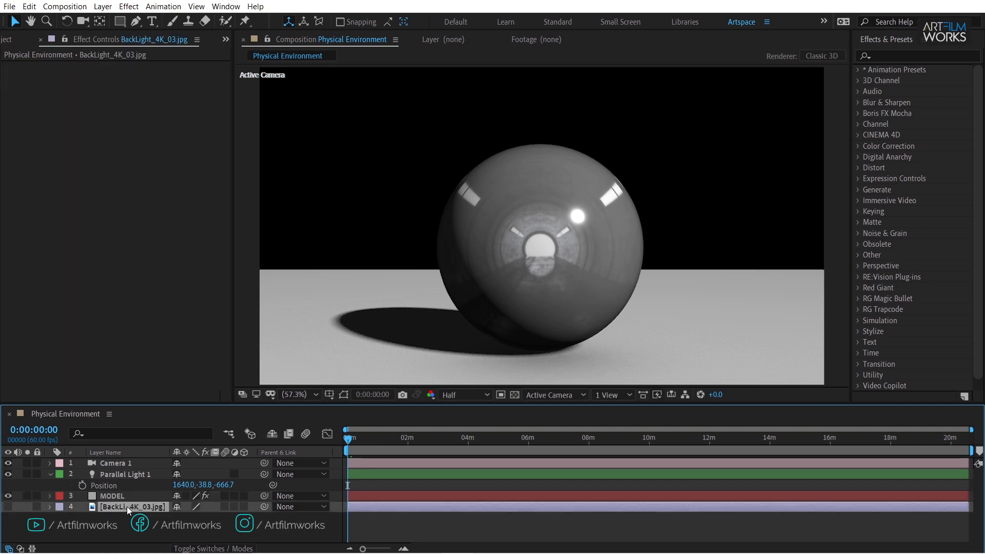
key("ctrl+shift+c")
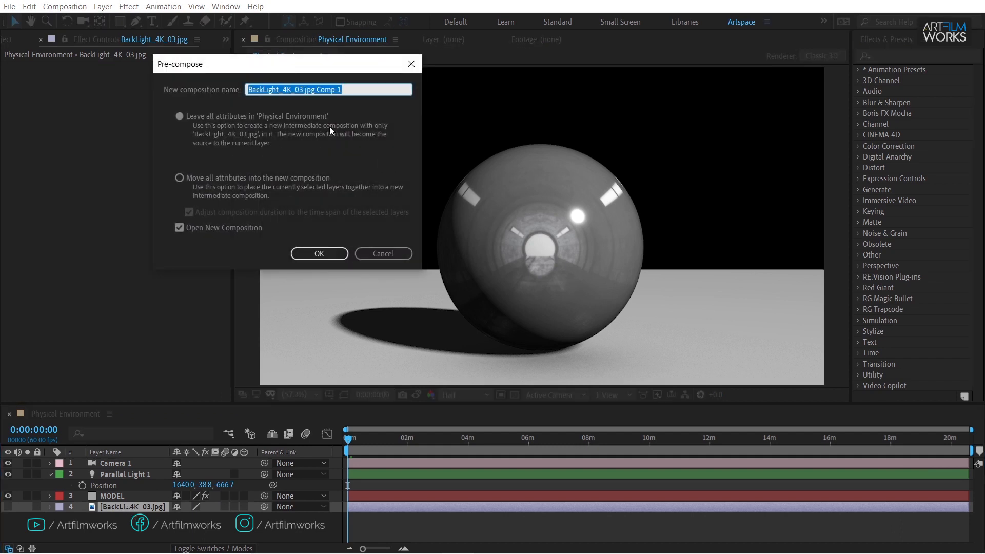
left_click(318, 254)
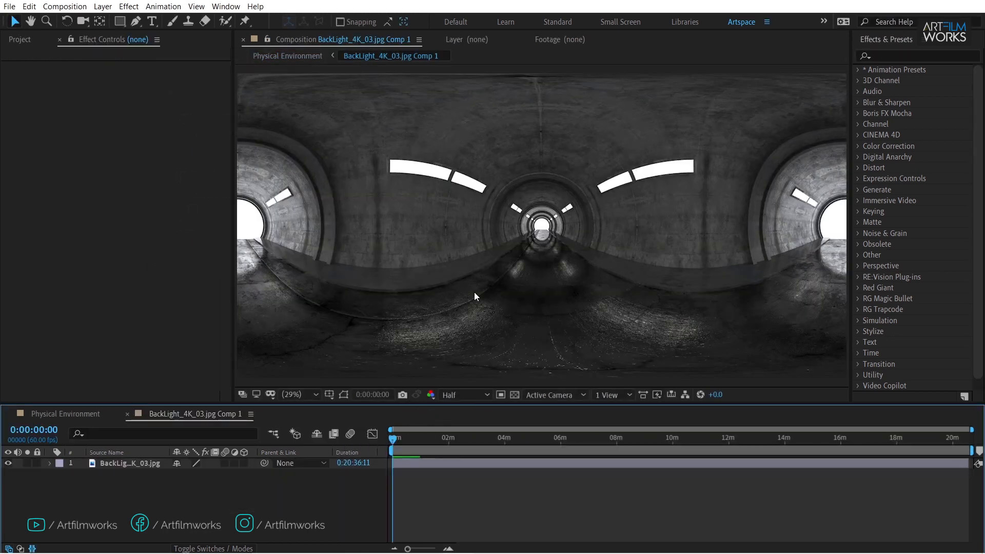
scroll(474, 292, "down", 3)
left_click_drag(549, 256, 549, 238)
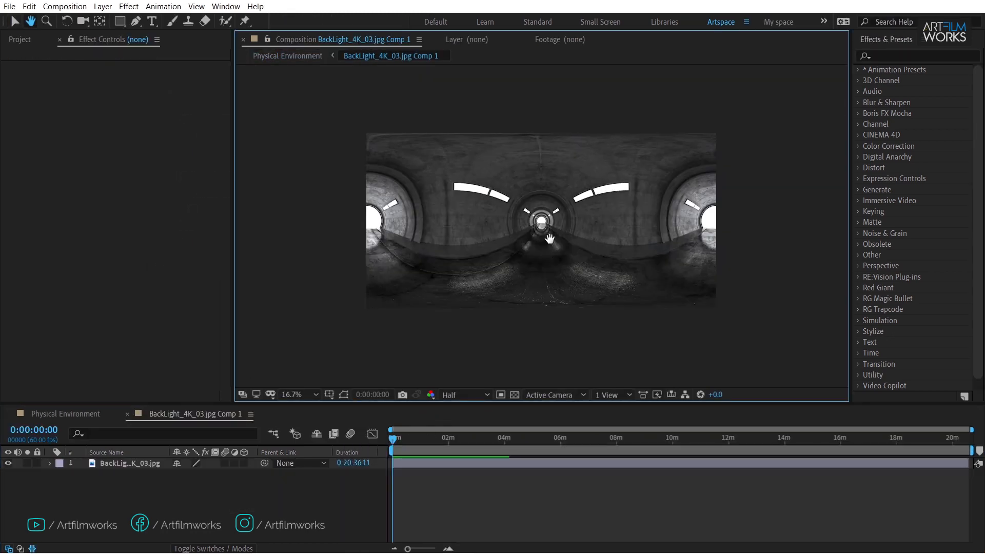
key("v")
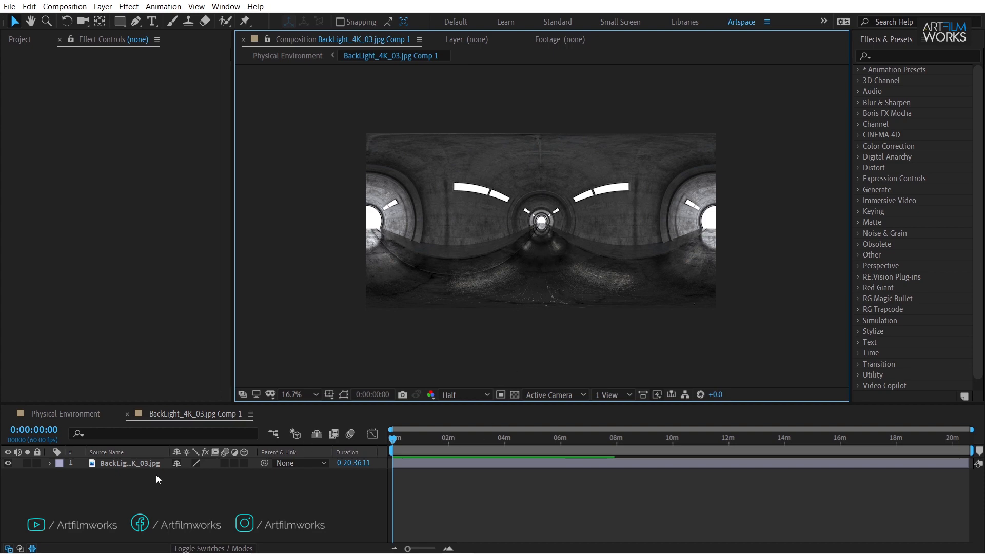
Compare the sphere's reflections in Physical Environment with the image in BackLight_4K_03.jpg Comp 1, fitting that composition to the viewer
left_click(142, 462)
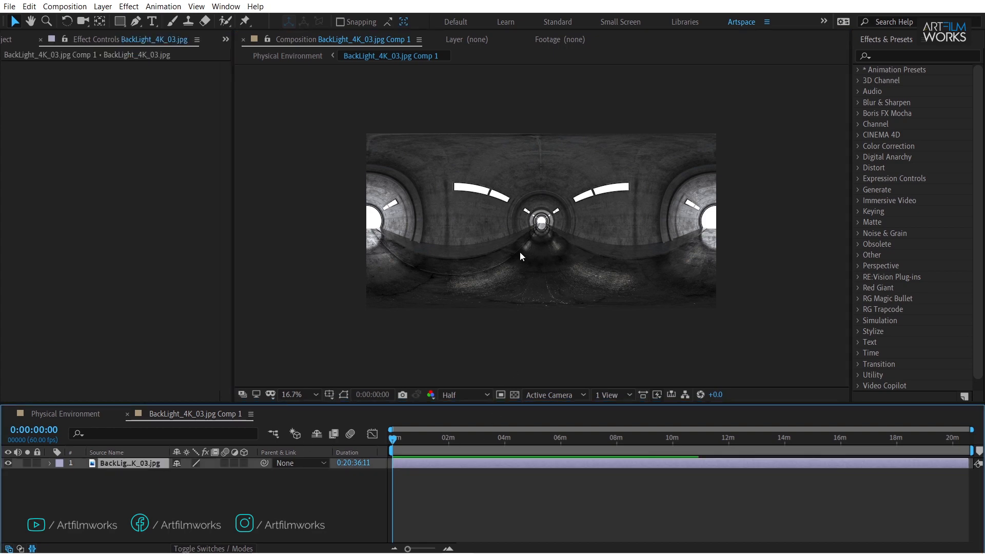
key("Tab")
left_click(420, 469)
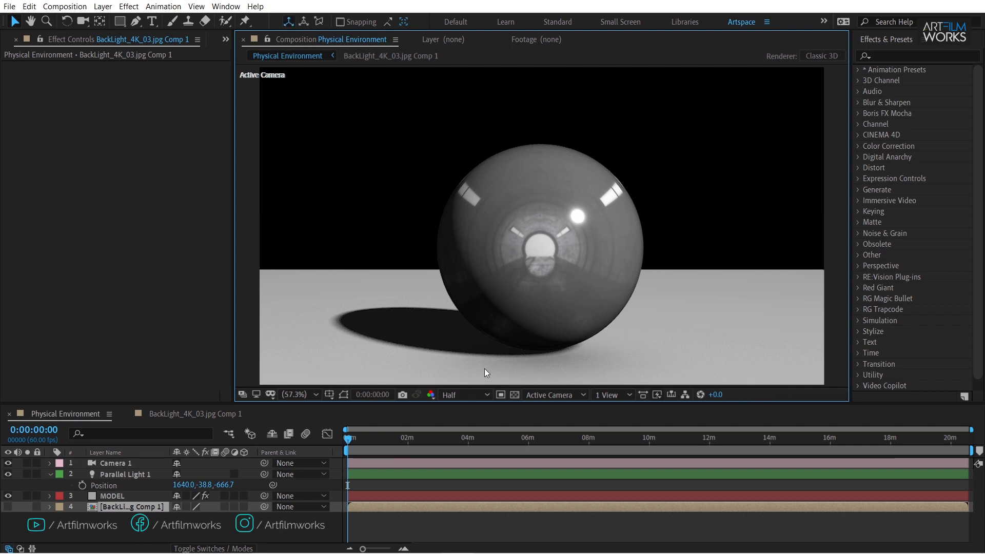
scroll(461, 395, "up", 1)
left_click(192, 414)
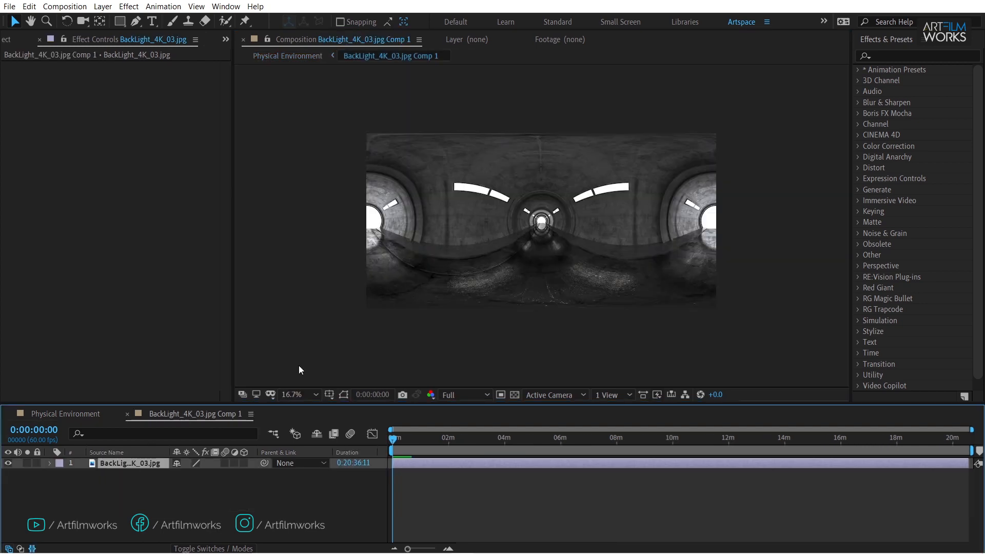
scroll(541, 208, "up", 2)
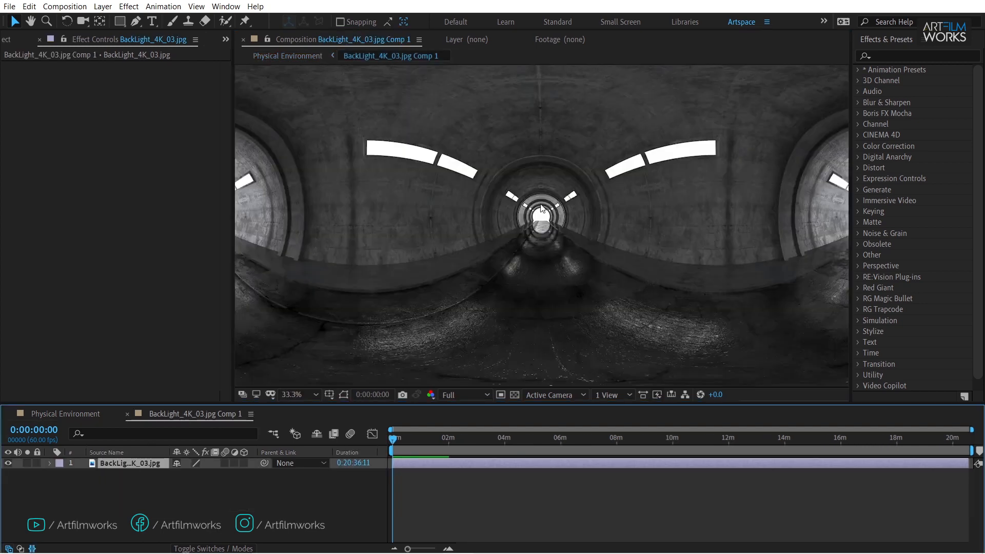
left_click(286, 393)
left_click(309, 180)
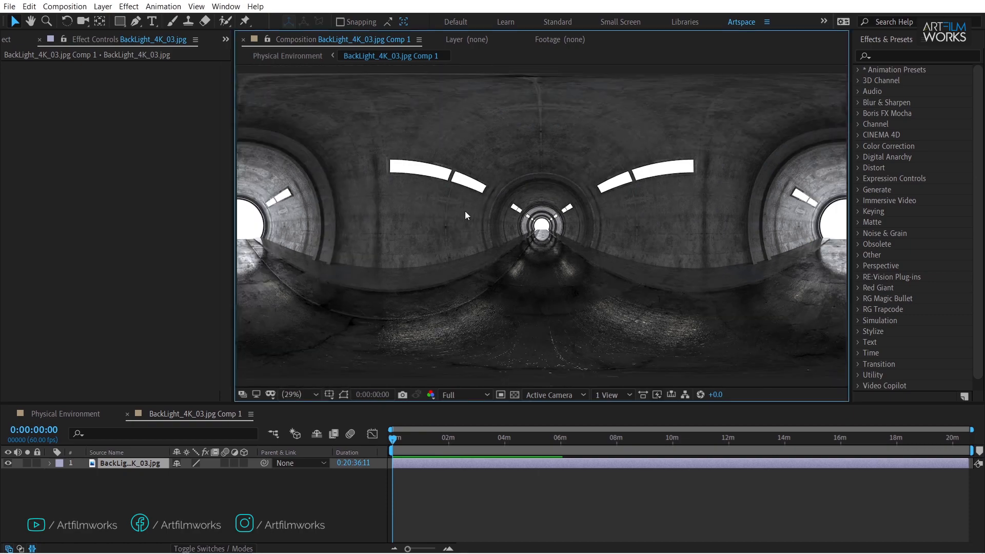
Apply Fast Box Blur to the BackLight_4K_03.jpg layer with a Blur Radius of 20 and Repeat Edge Pixels enabled
left_click(129, 6)
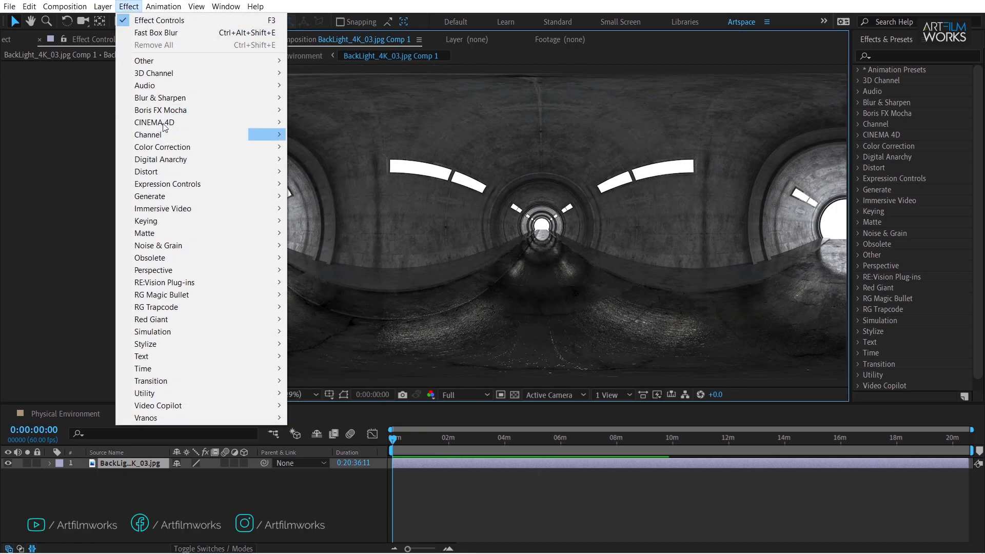
mouse_move(167, 98)
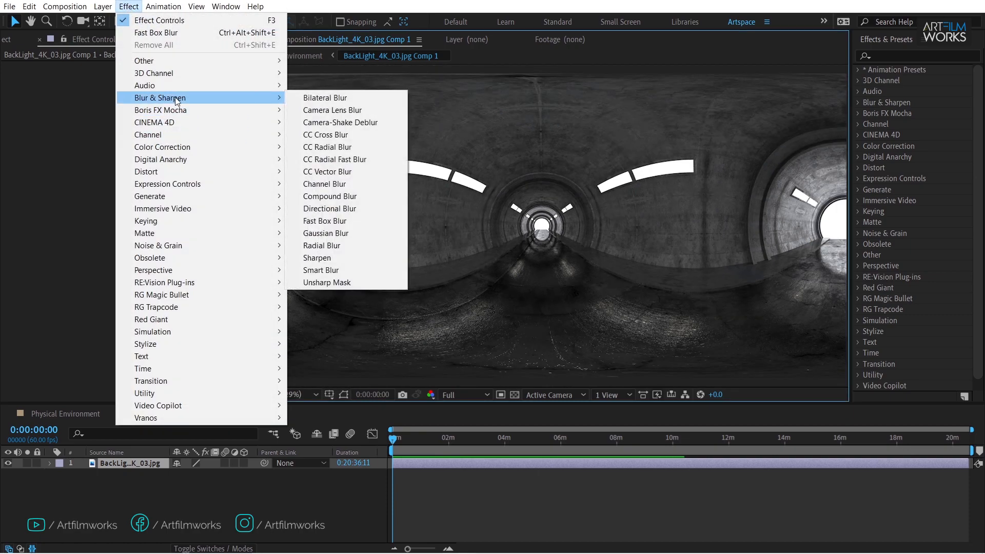
left_click(353, 220)
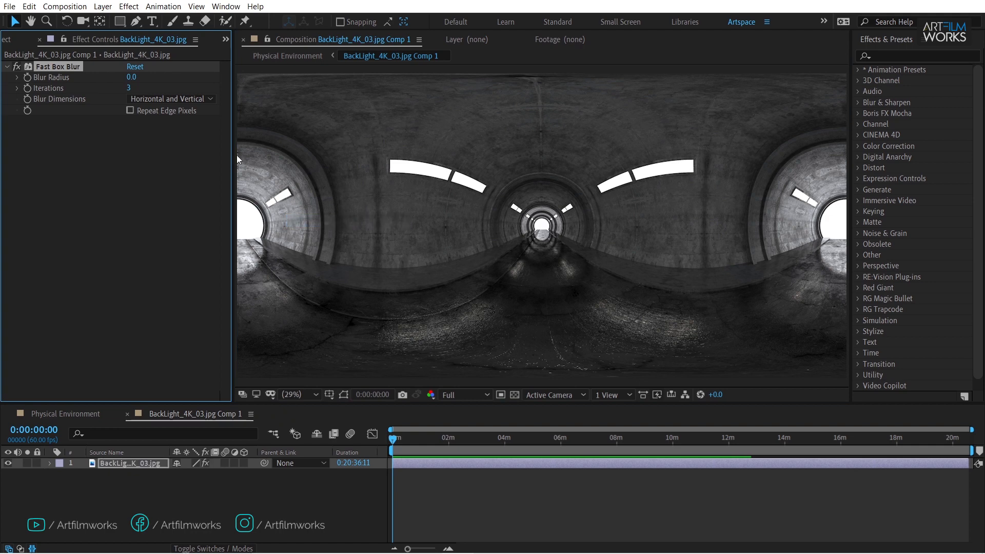
left_click(132, 77)
type("20")
key("Return")
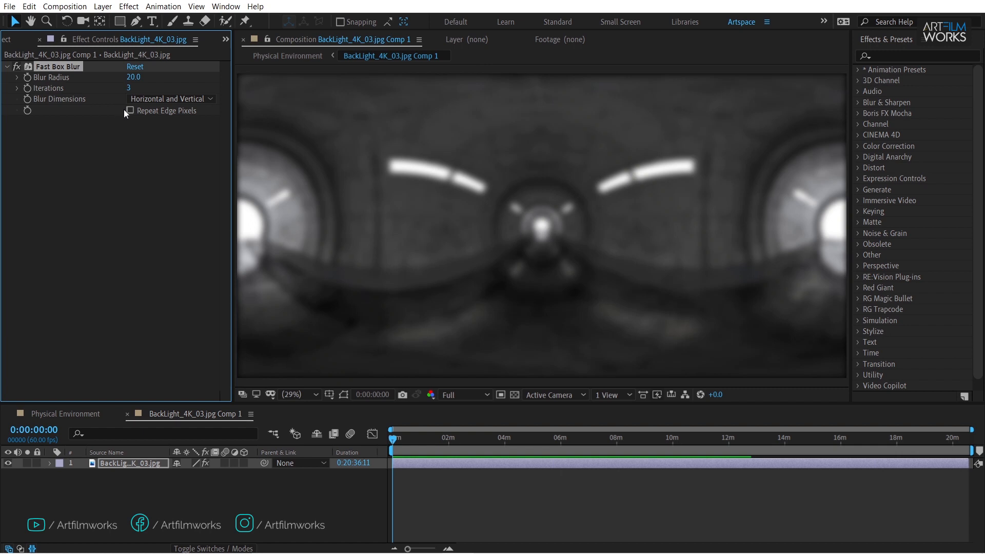
left_click(130, 110)
Return to the Physical Environment composition and reassign BackLight_4K_03.jpg Comp 1 as the MODEL layer's override layer
left_click(616, 483)
key("shift+Escape")
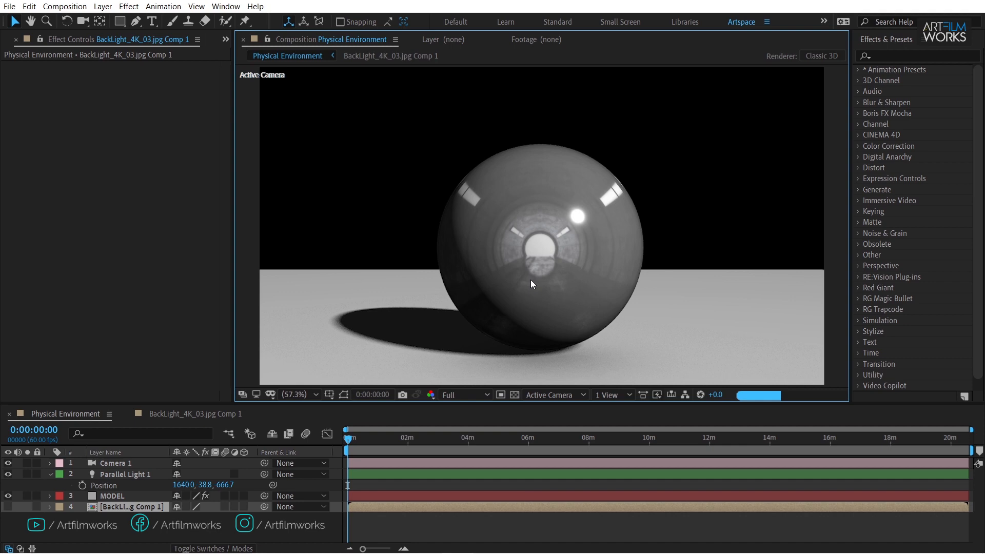
left_click(110, 496)
left_click(154, 272)
left_click(195, 315)
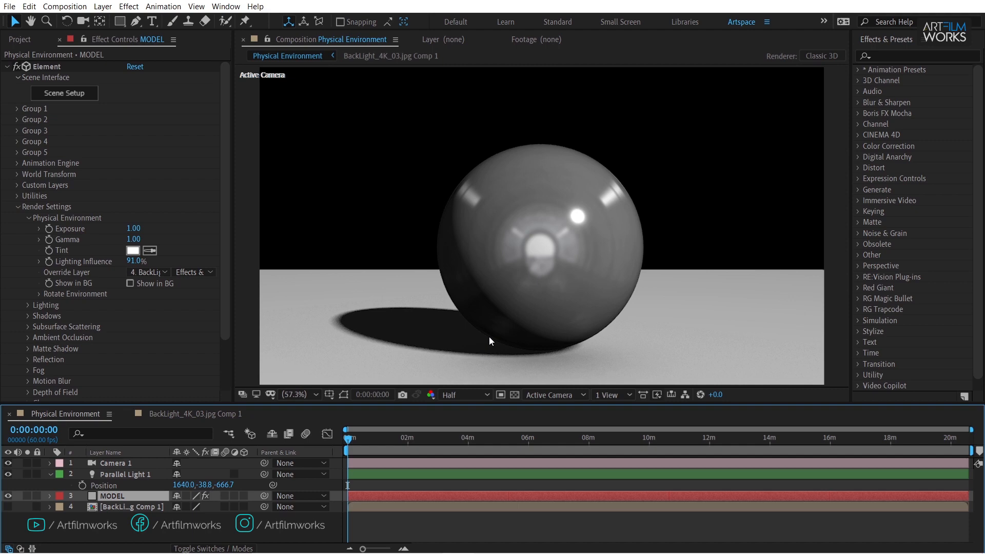
Disable Fast Box Blur on the image inside BackLight_4K_03.jpg Comp 1 and return to the Physical Environment composition
double_click(116, 506)
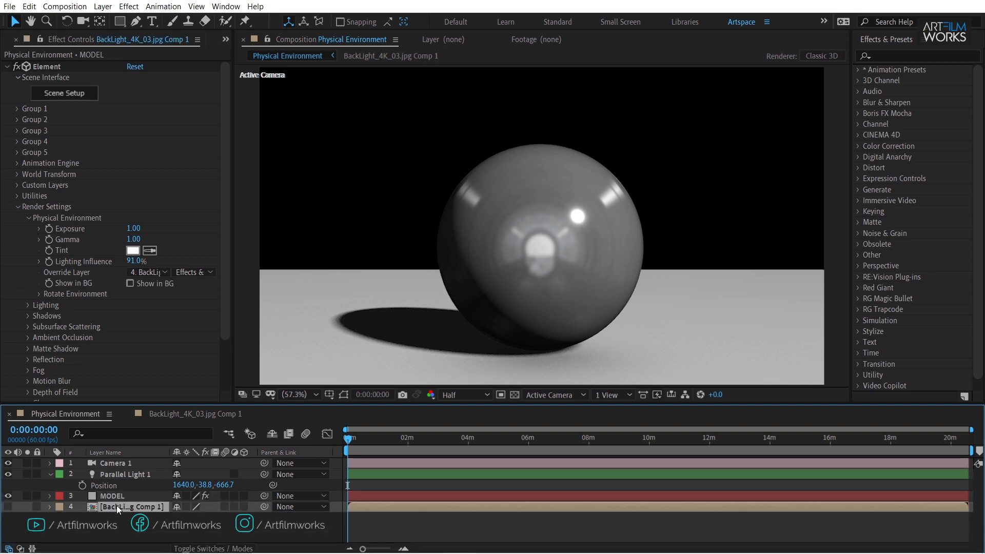
left_click(153, 463)
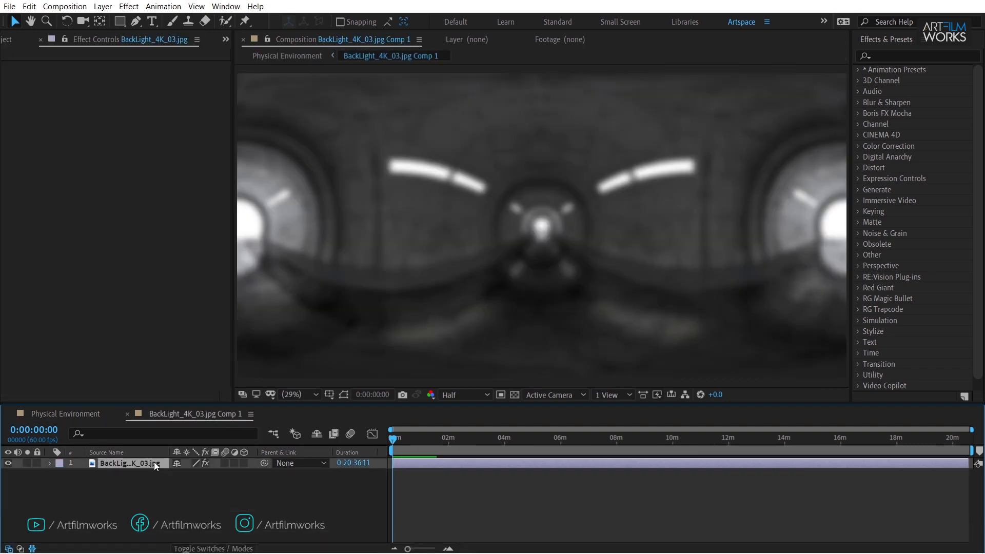
left_click(15, 65)
key("Tab")
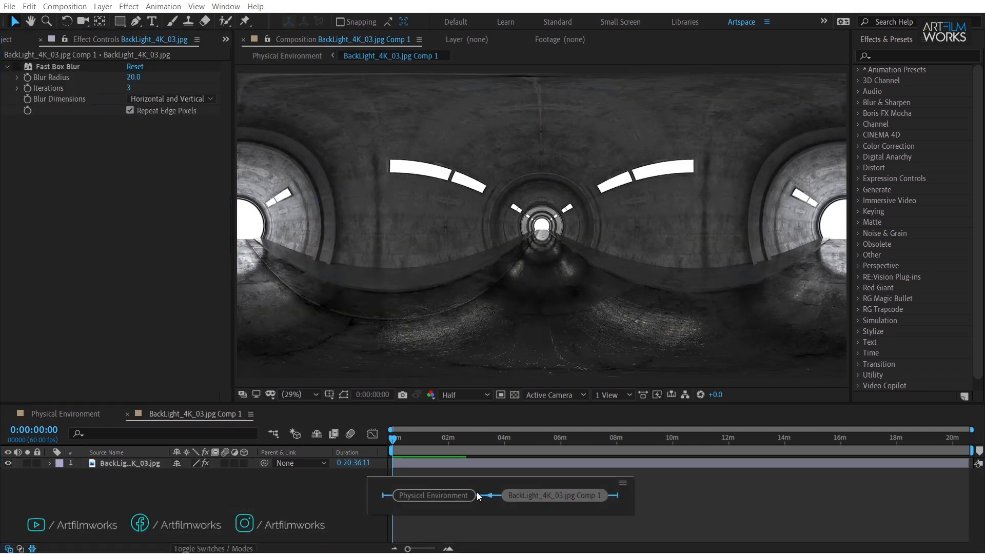
left_click(468, 493)
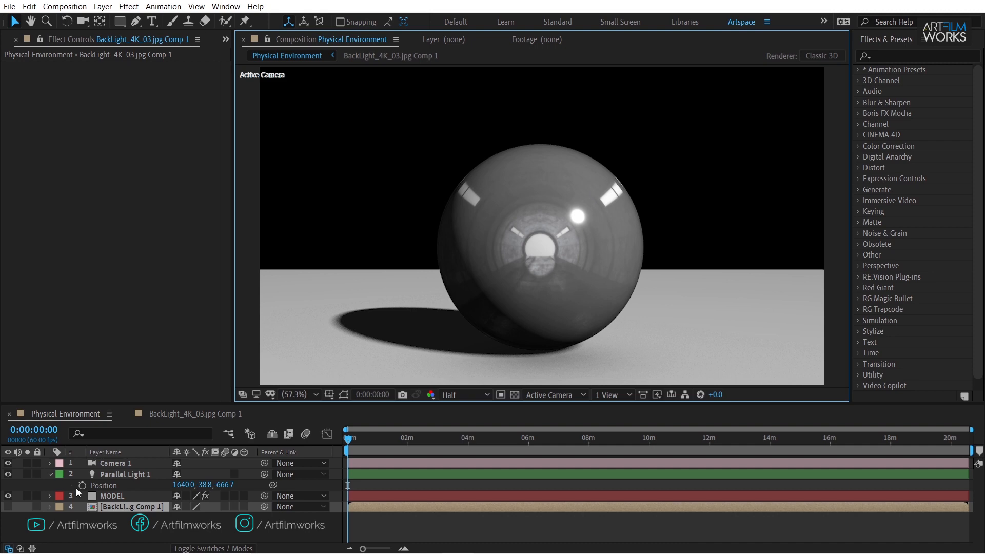
Enable Show in BG for the MODEL layer's physical environment and orbit the camera slightly around the sphere
left_click(123, 496)
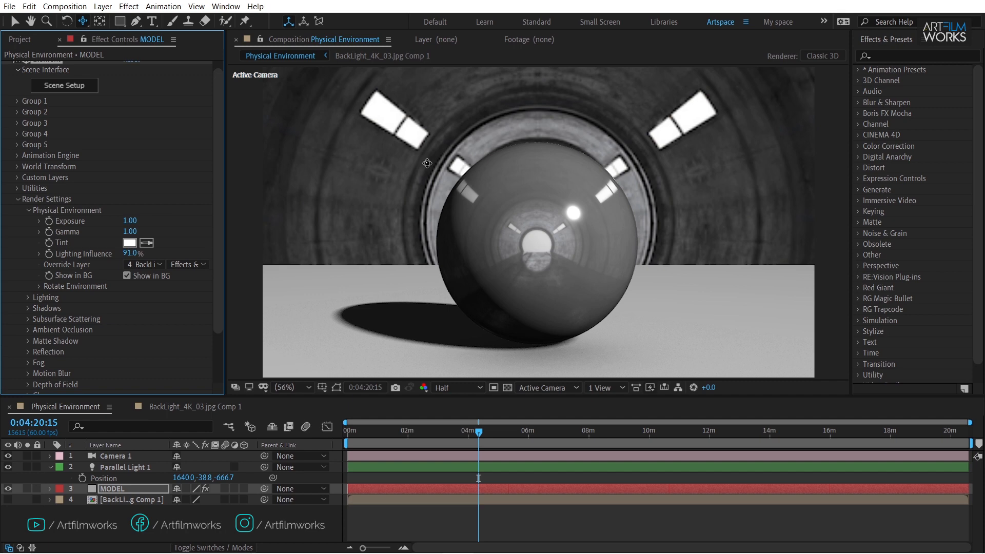
key("c")
key("c")
left_click_drag(452, 159, 448, 160)
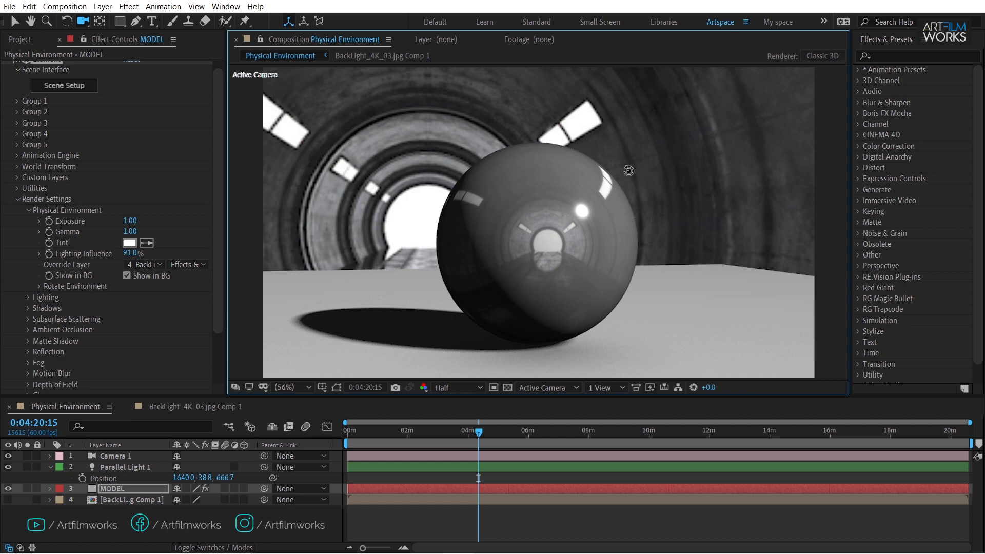
left_click_drag(630, 171, 628, 170)
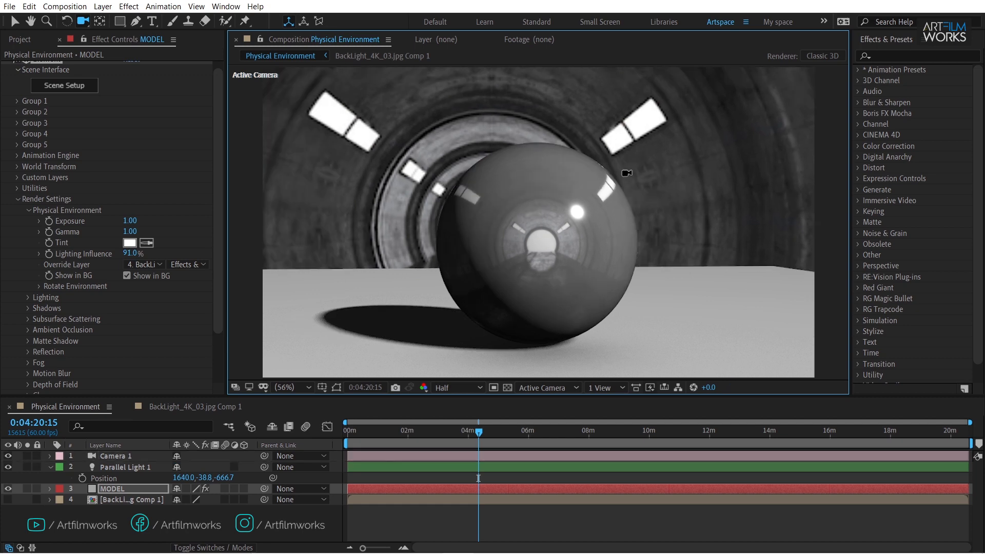
Rotate the MODEL layer's environment by X 21°, Y 45° and Z 82°, and turn off Show in BG
left_click(39, 287)
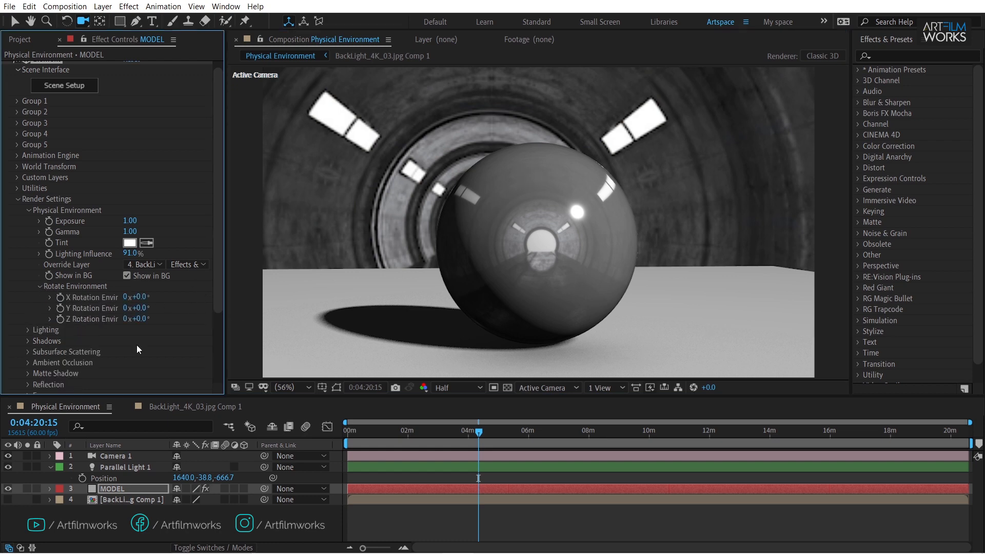
left_click_drag(132, 296, 152, 297)
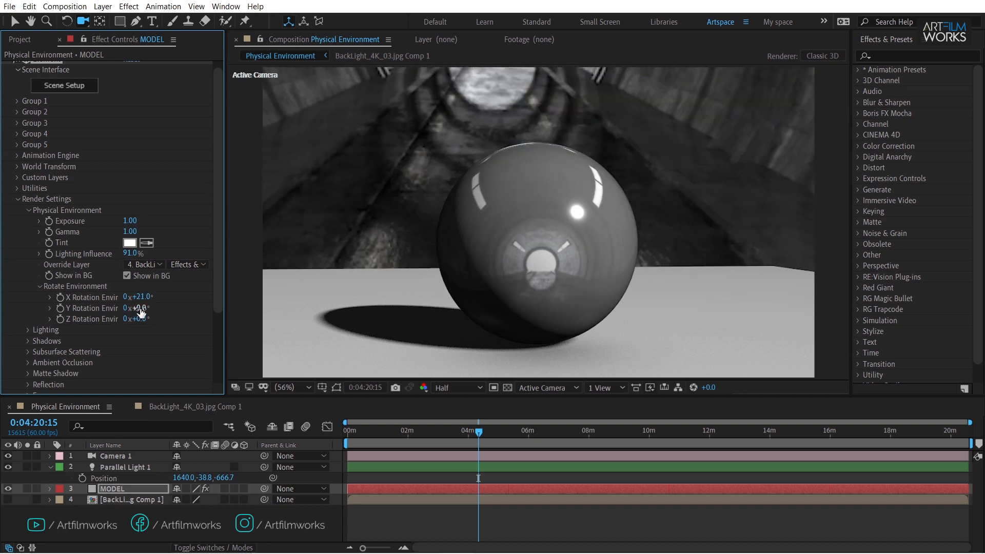
left_click_drag(137, 310, 172, 307)
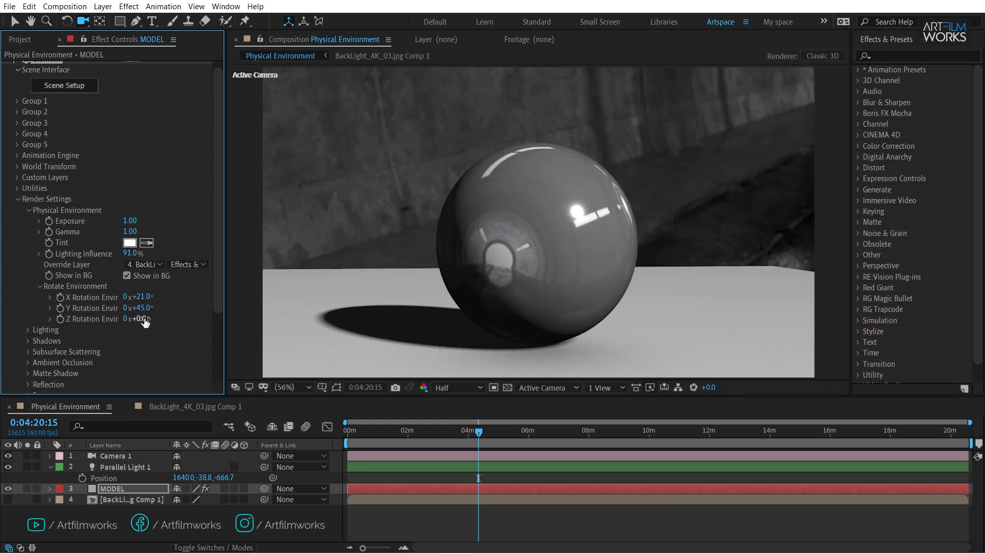
left_click_drag(137, 319, 196, 318)
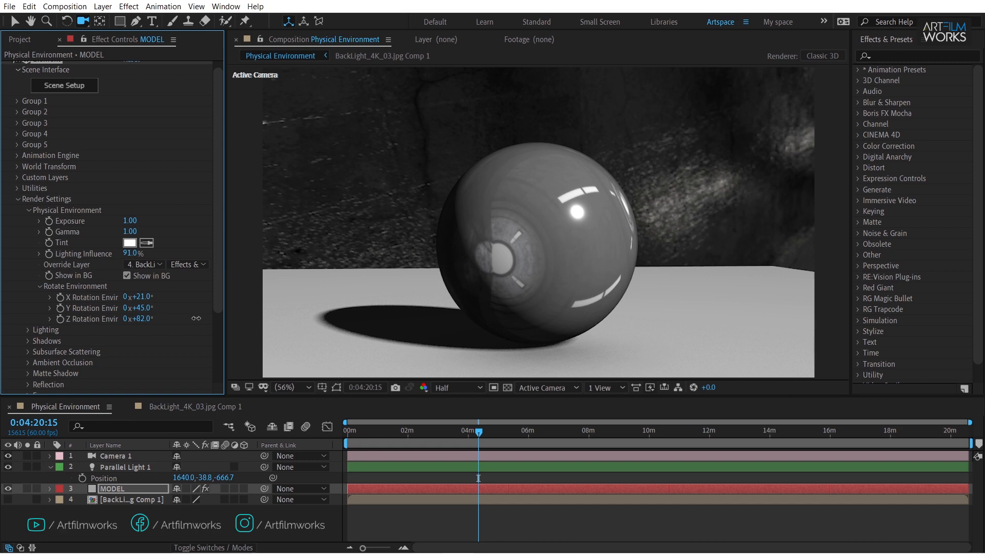
left_click(127, 276)
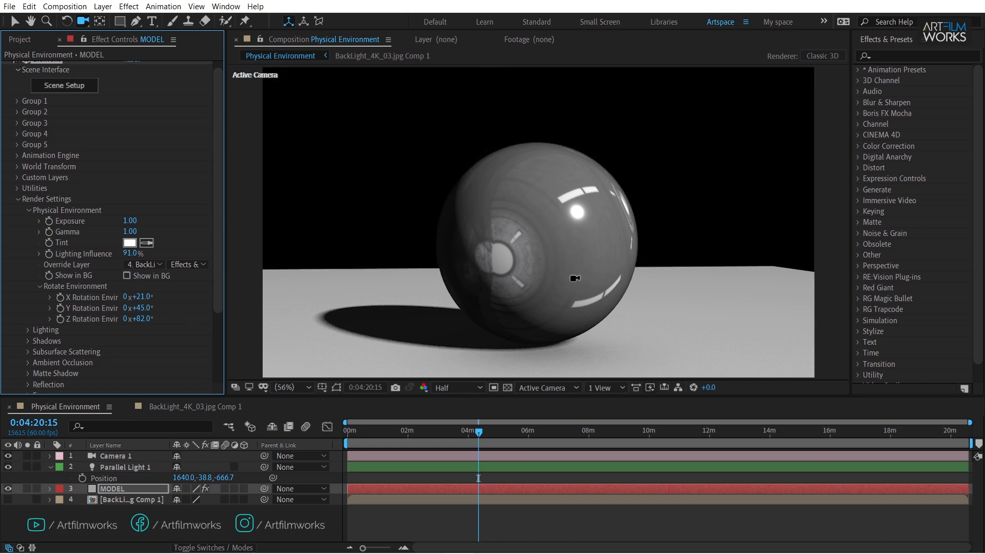